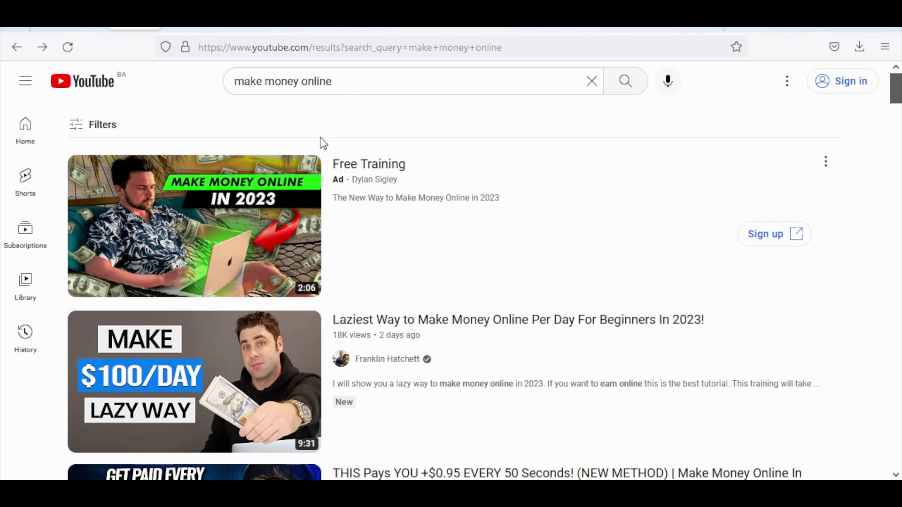
{"action": "triple_click", "coordinate": [238, 81]}
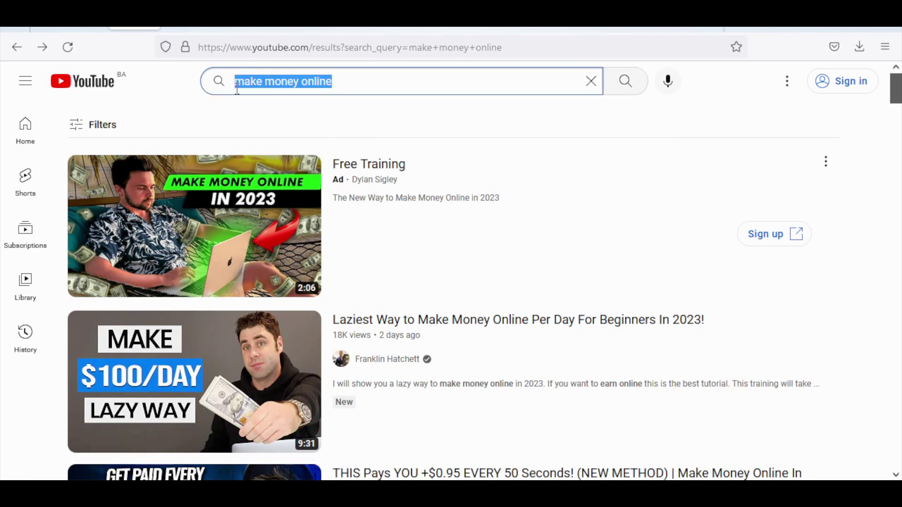
{"action": "left_click", "coordinate": [166, 84]}
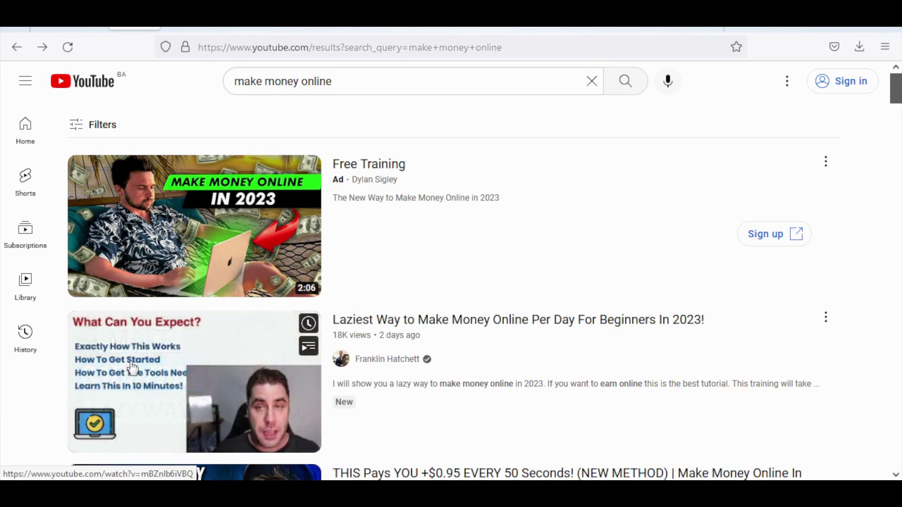
{"action": "scroll", "coordinate": [171, 369], "scroll_direction": "down", "scroll_amount": 3}
{"action": "scroll", "coordinate": [748, 244], "scroll_direction": "down", "scroll_amount": 5}
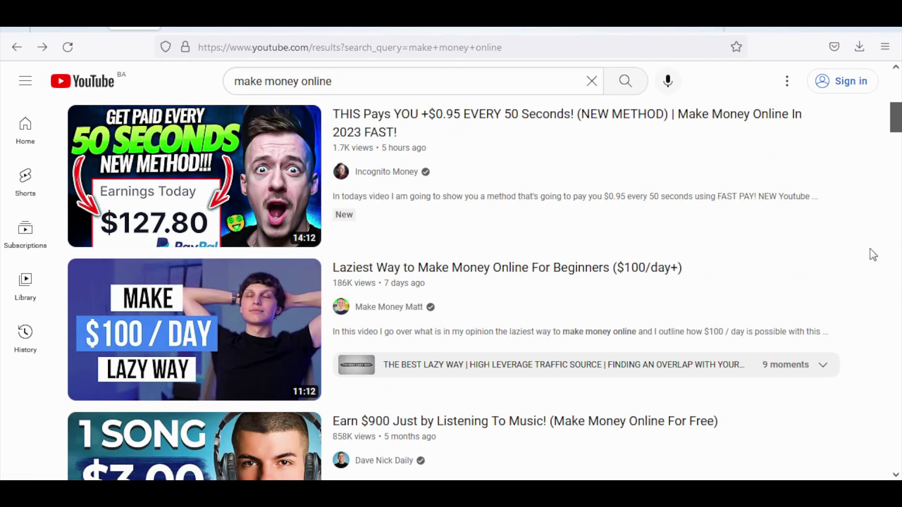
{"action": "scroll", "coordinate": [610, 258], "scroll_direction": "down", "scroll_amount": 6}
{"action": "scroll", "coordinate": [755, 223], "scroll_direction": "down", "scroll_amount": 5}
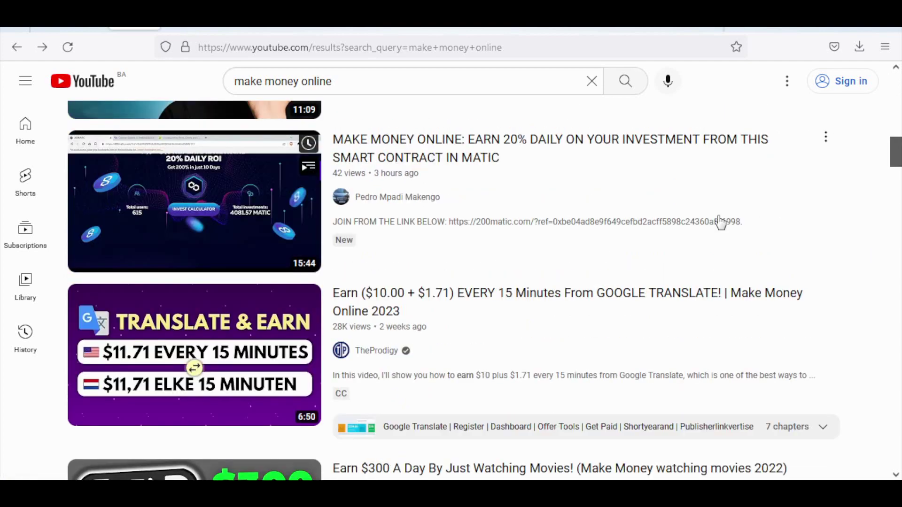
{"action": "scroll", "coordinate": [251, 203], "scroll_direction": "down", "scroll_amount": 6}
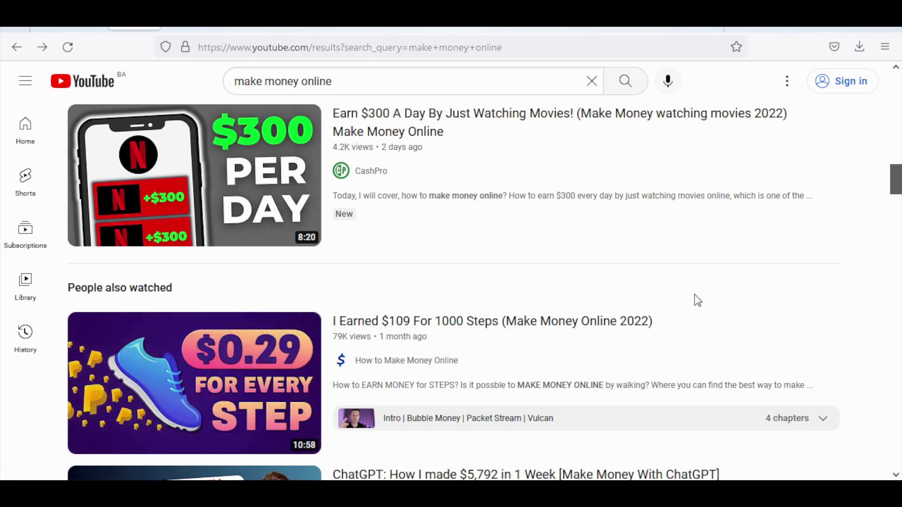
{"action": "scroll", "coordinate": [696, 300], "scroll_direction": "down", "scroll_amount": 3}
{"action": "scroll", "coordinate": [698, 301], "scroll_direction": "down", "scroll_amount": 3}
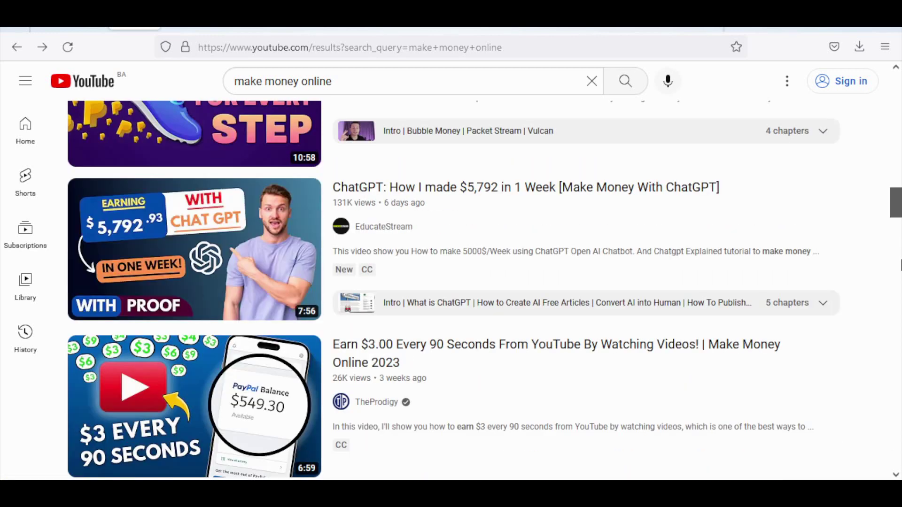
{"action": "scroll", "coordinate": [721, 338], "scroll_direction": "down", "scroll_amount": 9}
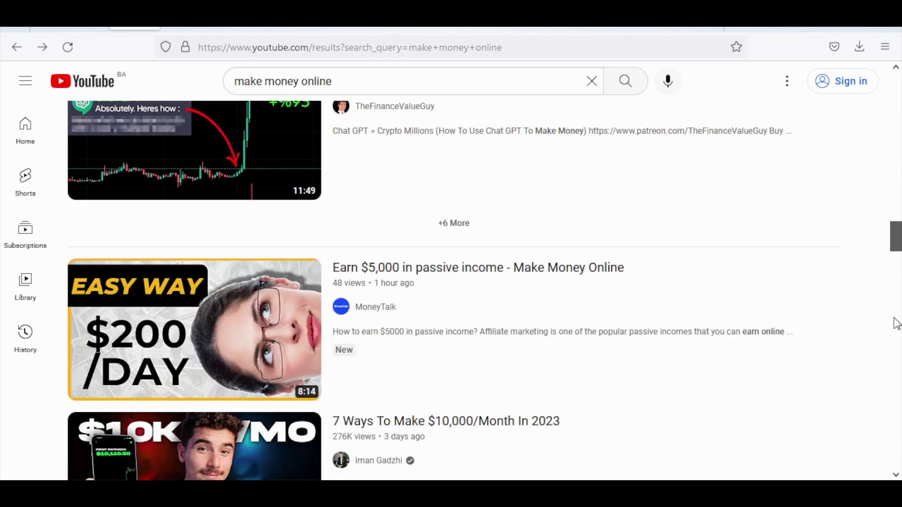
{"action": "scroll", "coordinate": [715, 302], "scroll_direction": "down", "scroll_amount": 12}
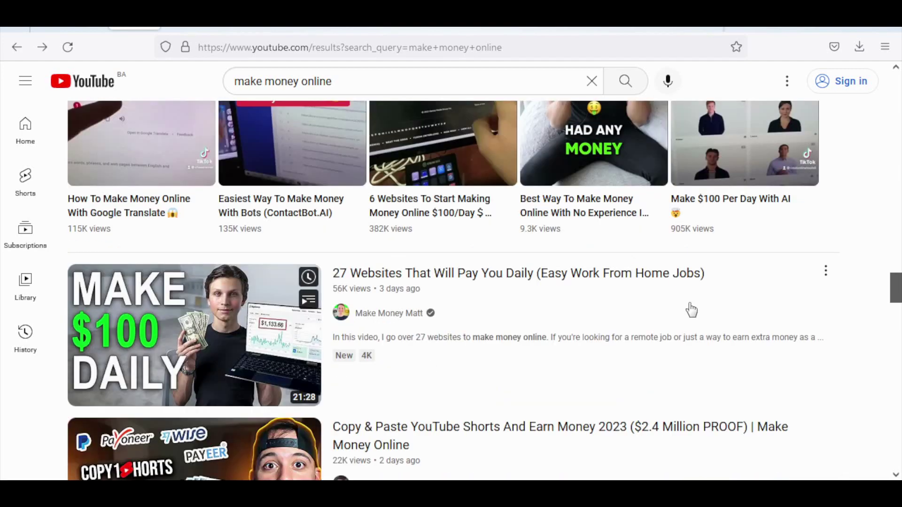
{"action": "scroll", "coordinate": [692, 310], "scroll_direction": "down", "scroll_amount": 9}
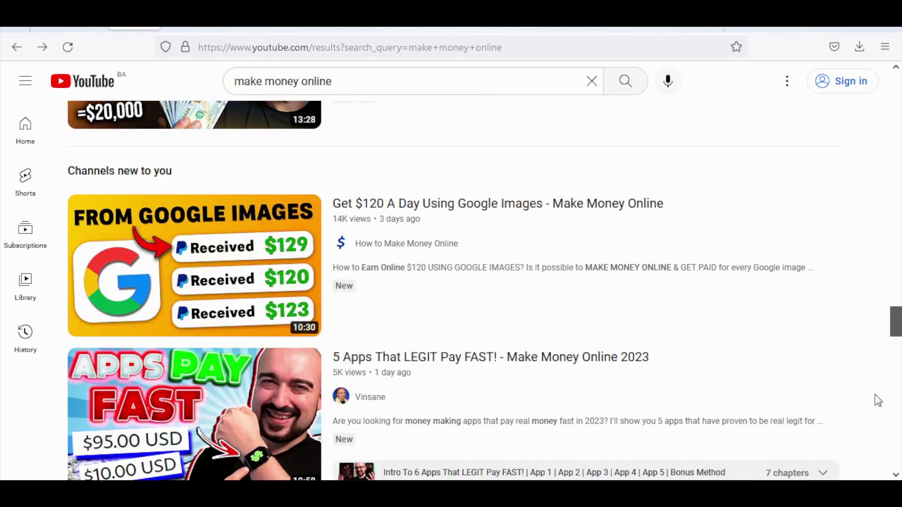
{"action": "mouse_move", "coordinate": [817, 340]}
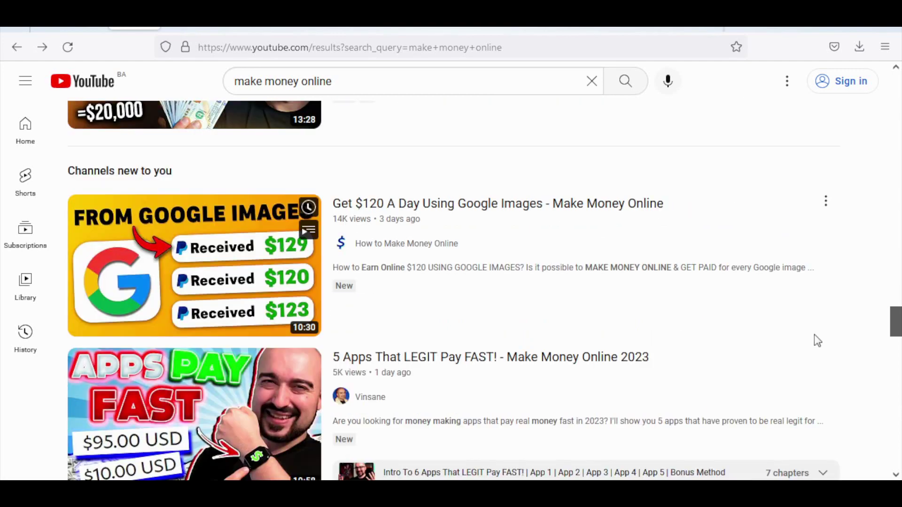
{"action": "scroll", "coordinate": [816, 336], "scroll_direction": "down", "scroll_amount": 8}
{"action": "scroll", "coordinate": [842, 399], "scroll_direction": "down", "scroll_amount": 5}
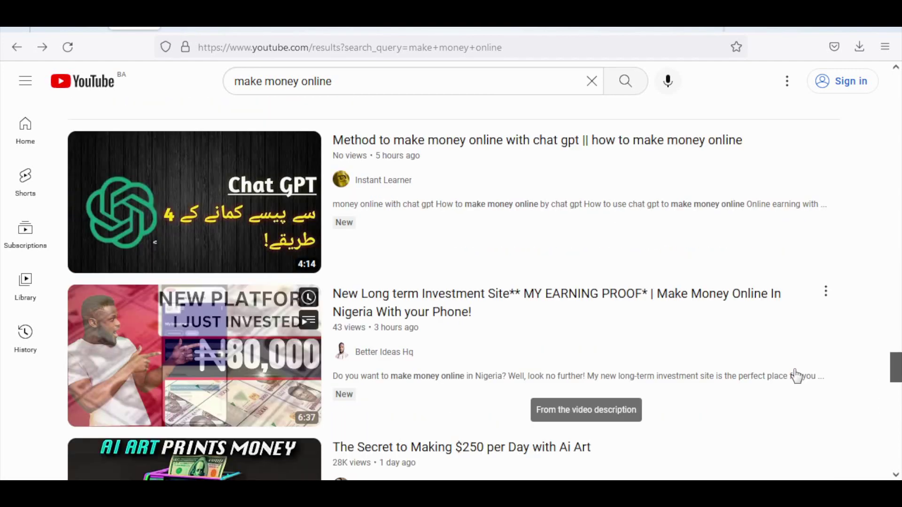
{"action": "scroll", "coordinate": [839, 370], "scroll_direction": "down", "scroll_amount": 15}
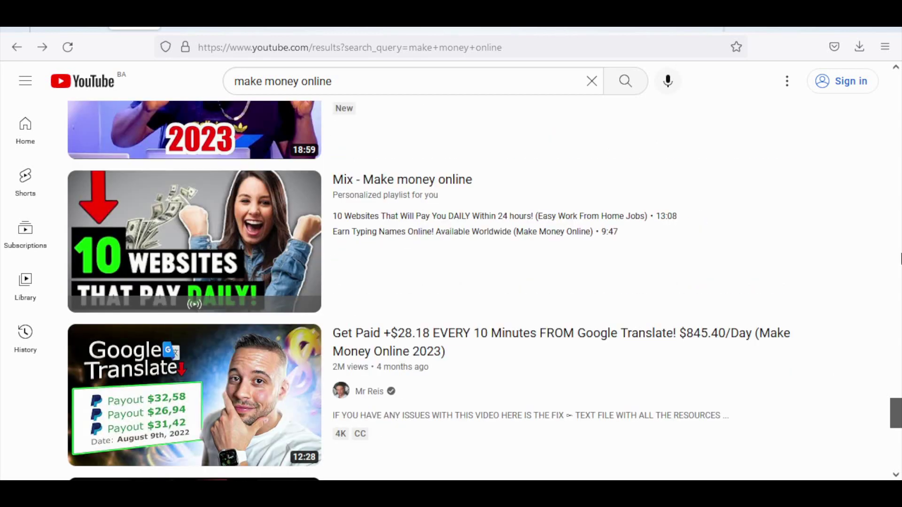
{"action": "mouse_move", "coordinate": [651, 348]}
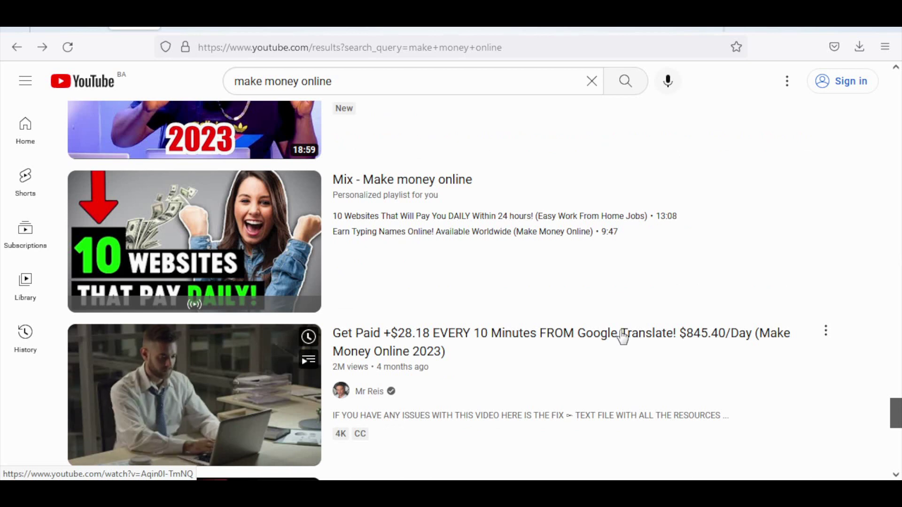
{"action": "scroll", "coordinate": [800, 312], "scroll_direction": "up", "scroll_amount": 12}
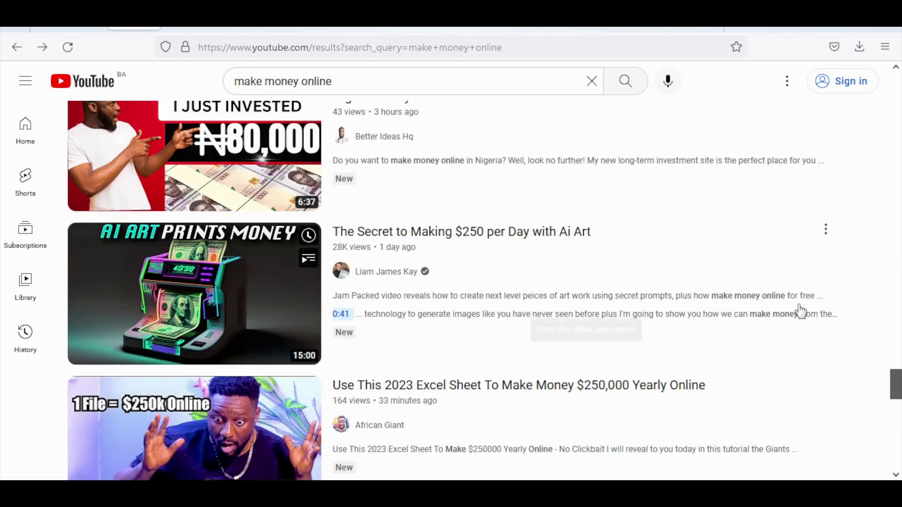
{"action": "scroll", "coordinate": [795, 320], "scroll_direction": "up", "scroll_amount": 15}
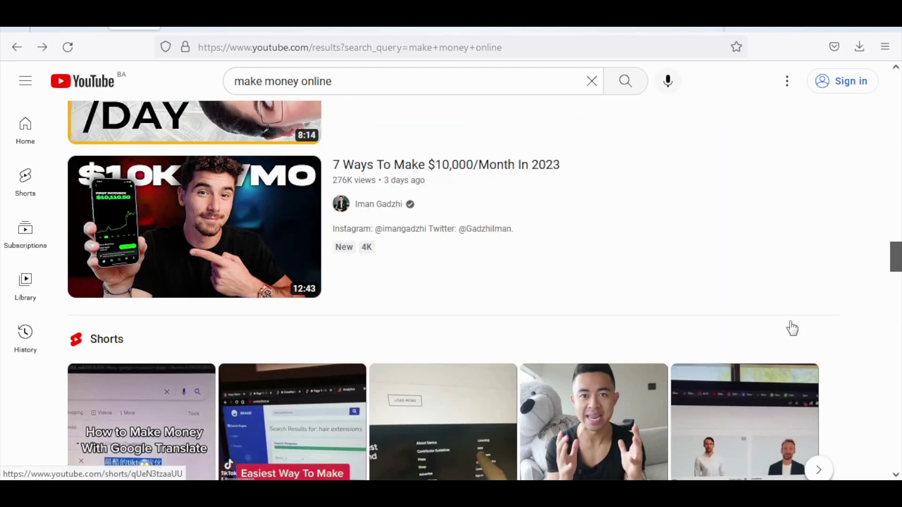
{"action": "scroll", "coordinate": [792, 322], "scroll_direction": "up", "scroll_amount": 5}
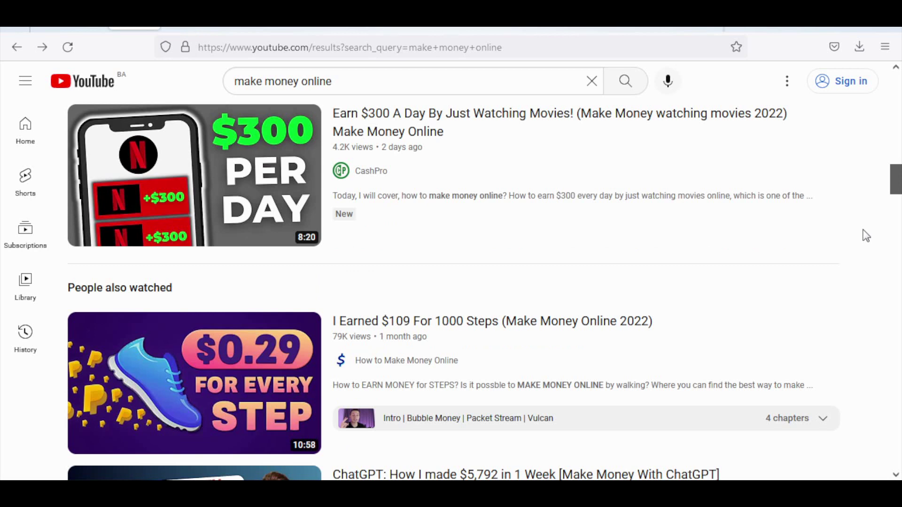
Switch to the Picmaker homepage and highlight its headline and subtitle text.
{"action": "left_click", "coordinate": [187, 18]}
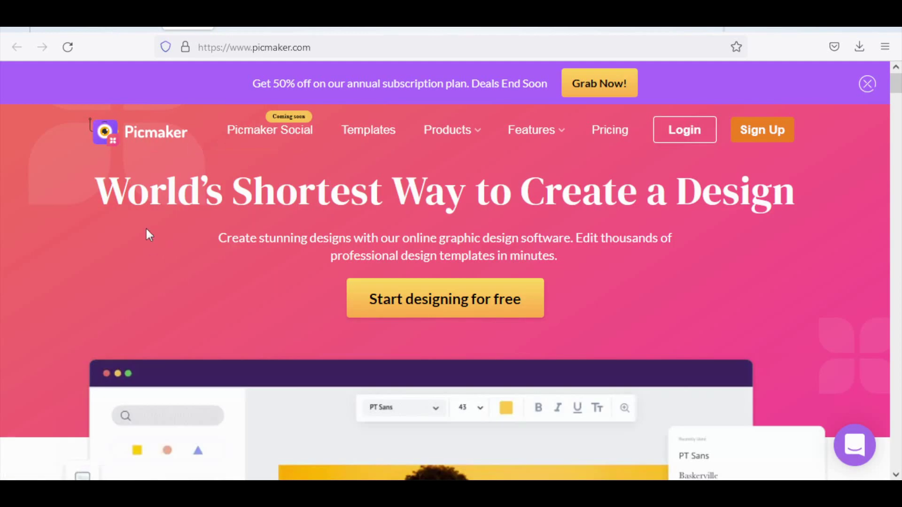
{"action": "left_click_drag", "start_coordinate": [70, 175], "coordinate": [820, 197]}
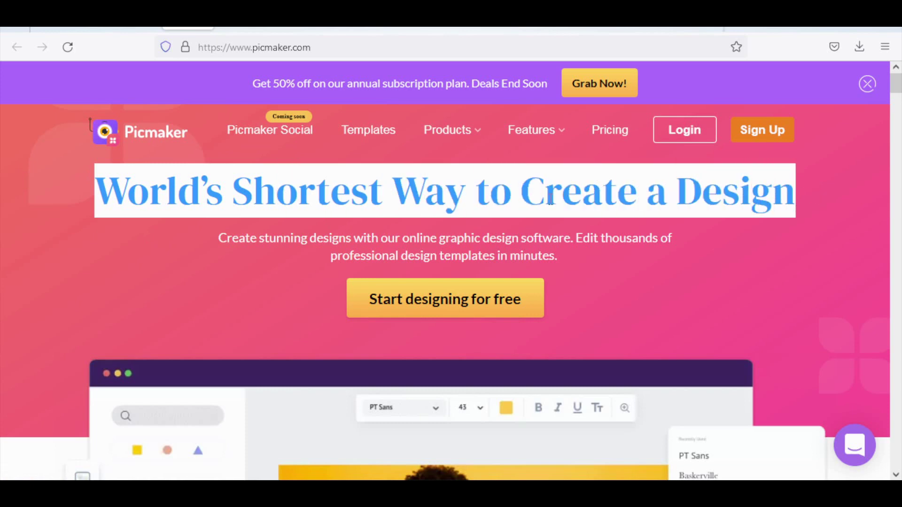
{"action": "left_click_drag", "start_coordinate": [217, 238], "coordinate": [603, 263]}
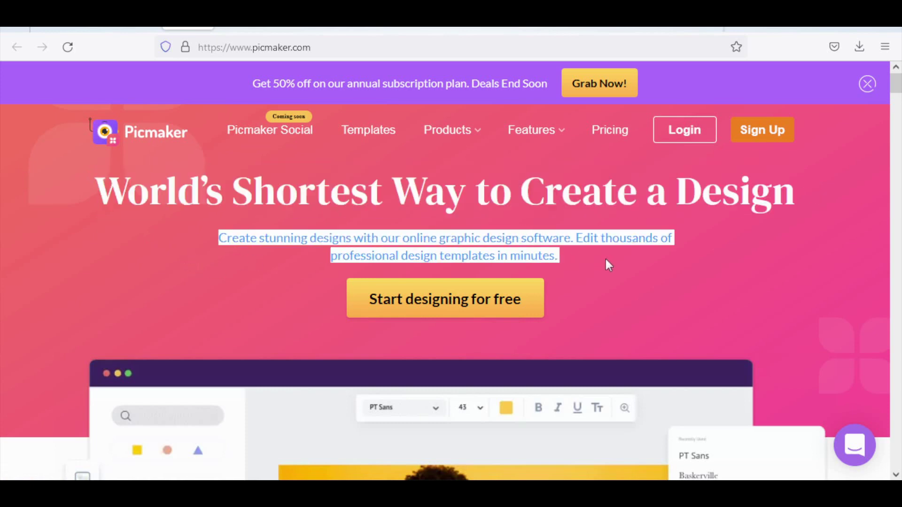
Scroll down past the testimonials and FAQ to the footer's tool lists.
{"action": "scroll", "coordinate": [221, 254], "scroll_direction": "down", "scroll_amount": 5}
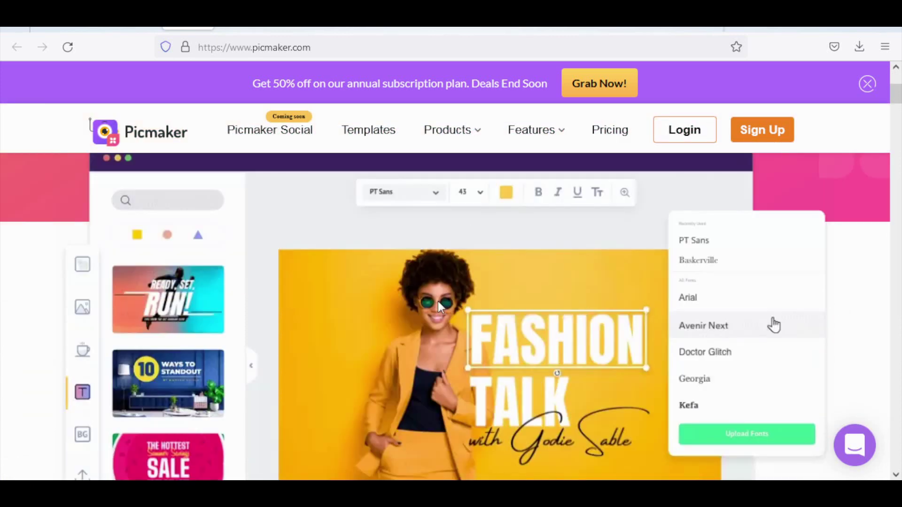
{"action": "scroll", "coordinate": [4, 301], "scroll_direction": "down", "scroll_amount": 3}
{"action": "scroll", "coordinate": [51, 258], "scroll_direction": "down", "scroll_amount": 2}
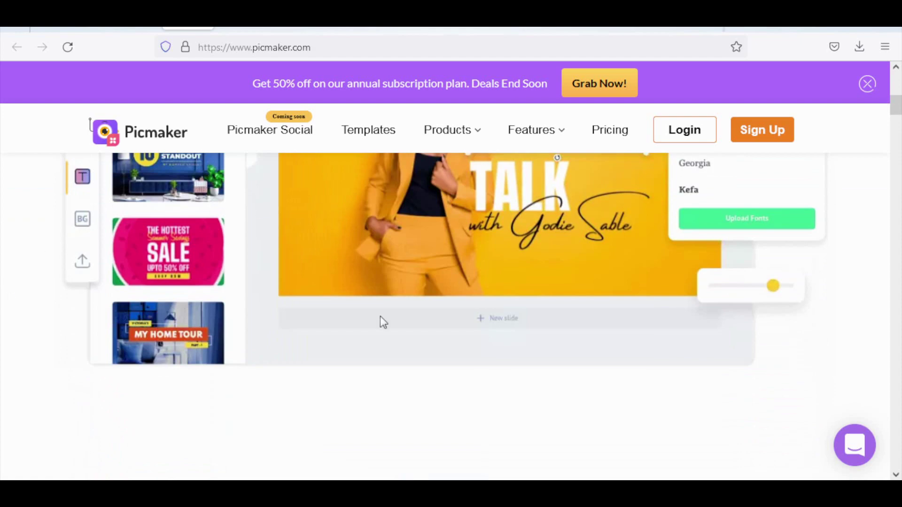
{"action": "scroll", "coordinate": [432, 338], "scroll_direction": "down", "scroll_amount": 8}
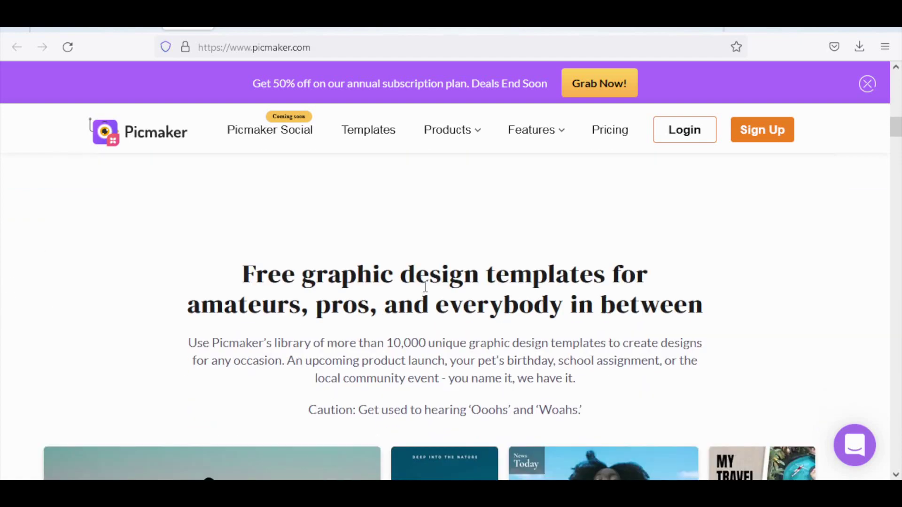
{"action": "scroll", "coordinate": [425, 286], "scroll_direction": "down", "scroll_amount": 5}
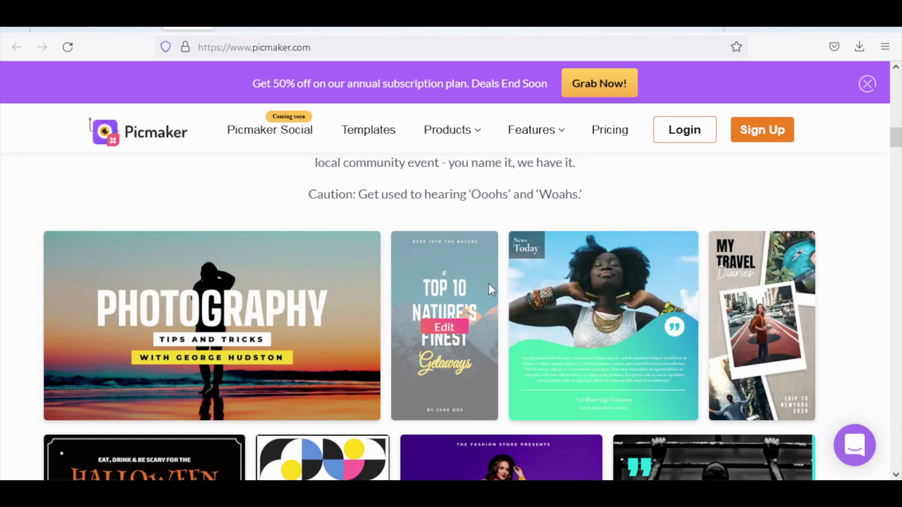
{"action": "scroll", "coordinate": [578, 326], "scroll_direction": "down", "scroll_amount": 7}
{"action": "scroll", "coordinate": [632, 345], "scroll_direction": "down", "scroll_amount": 6}
{"action": "scroll", "coordinate": [635, 339], "scroll_direction": "down", "scroll_amount": 10}
{"action": "scroll", "coordinate": [640, 329], "scroll_direction": "down", "scroll_amount": 6}
{"action": "scroll", "coordinate": [637, 331], "scroll_direction": "up", "scroll_amount": 2}
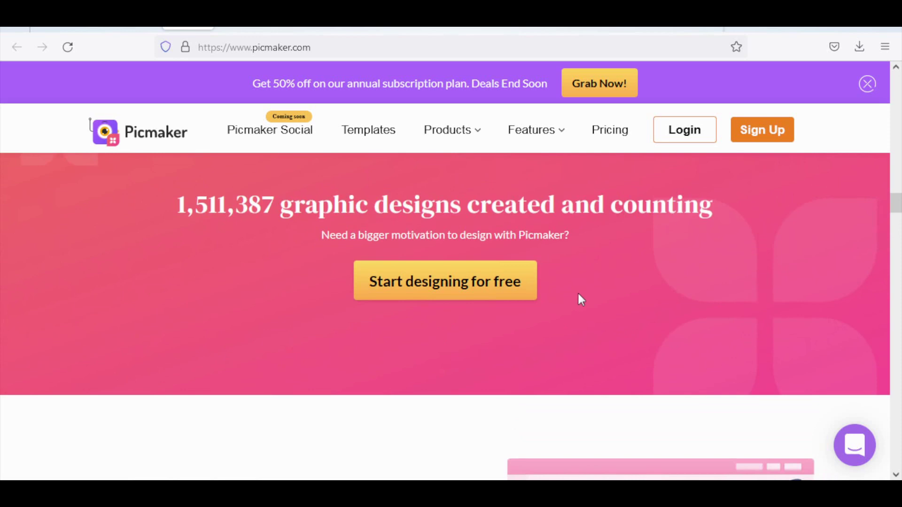
{"action": "scroll", "coordinate": [579, 296], "scroll_direction": "down", "scroll_amount": 15}
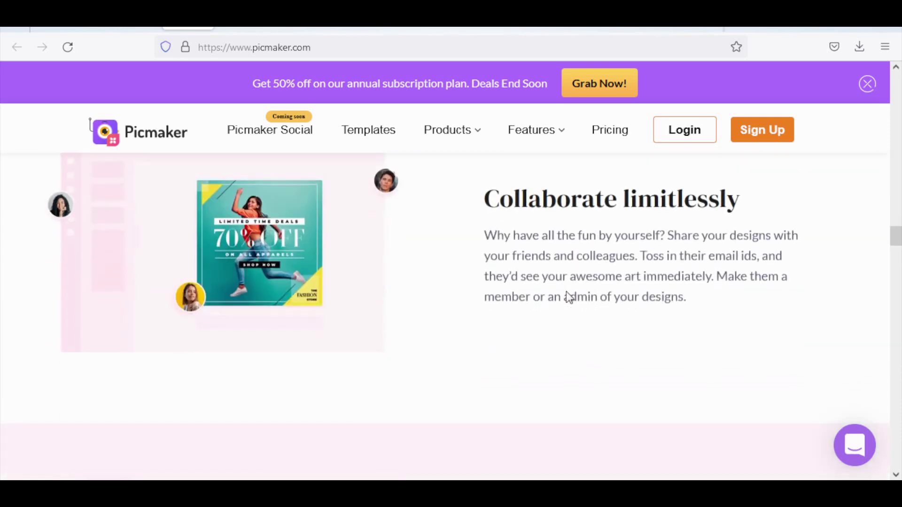
{"action": "scroll", "coordinate": [567, 296], "scroll_direction": "up", "scroll_amount": 8}
{"action": "scroll", "coordinate": [548, 302], "scroll_direction": "down", "scroll_amount": 10}
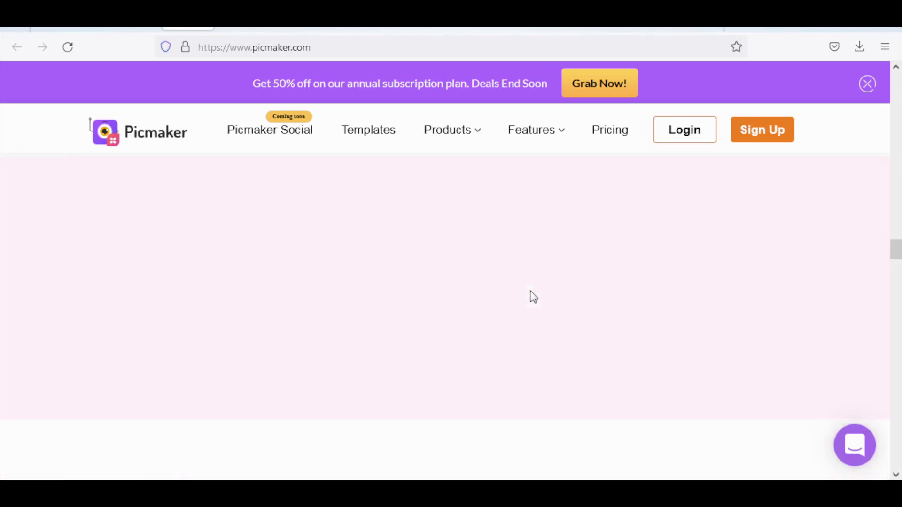
{"action": "scroll", "coordinate": [534, 297], "scroll_direction": "down", "scroll_amount": 12}
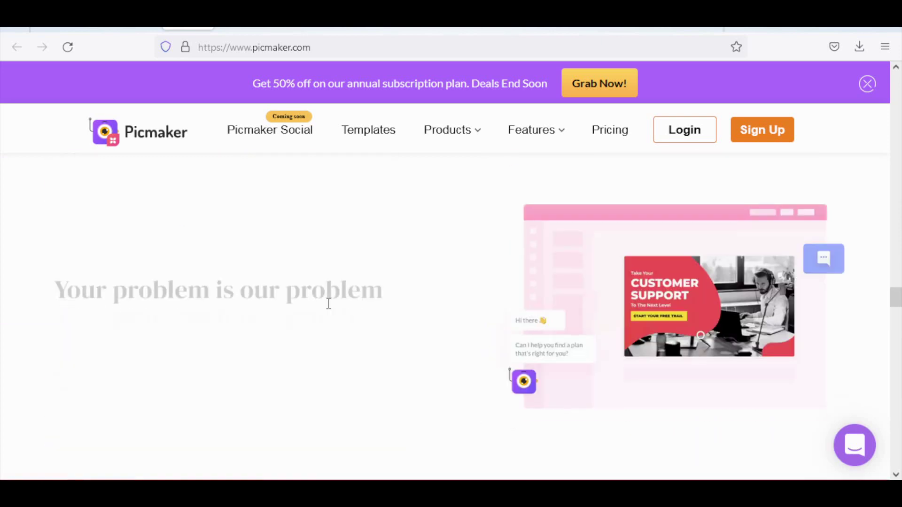
{"action": "scroll", "coordinate": [328, 304], "scroll_direction": "down", "scroll_amount": 12}
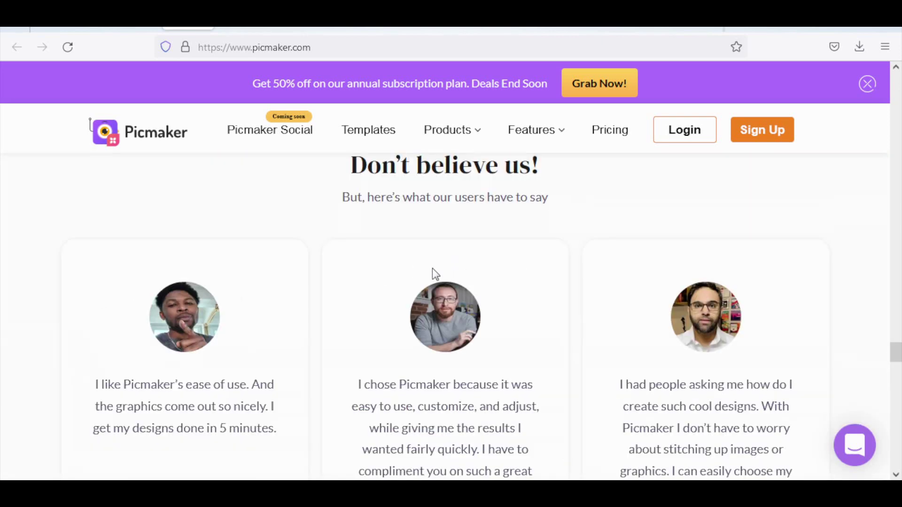
{"action": "scroll", "coordinate": [432, 269], "scroll_direction": "down", "scroll_amount": 15}
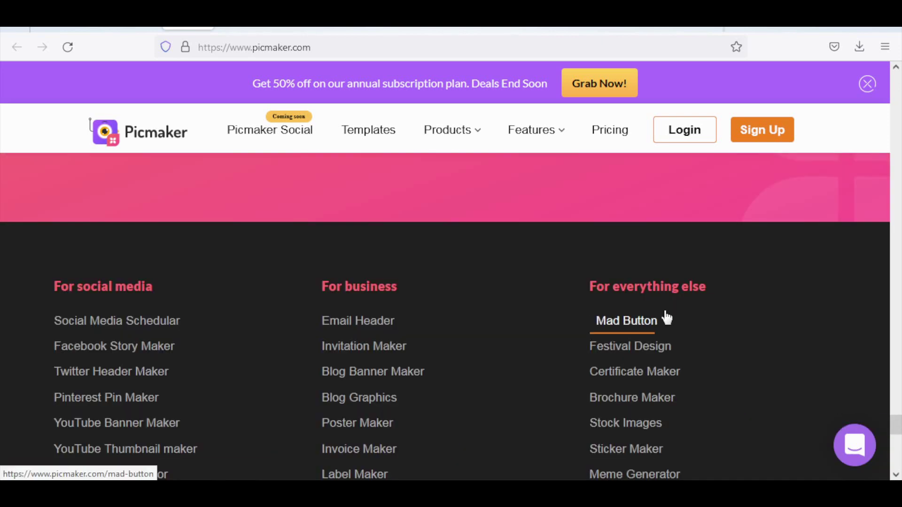
Look over the template grid, then choose the footer's 'YouTube Thumbnail maker' link.
{"action": "scroll", "coordinate": [893, 215], "scroll_direction": "up", "scroll_amount": 20}
{"action": "scroll", "coordinate": [744, 215], "scroll_direction": "down", "scroll_amount": 5}
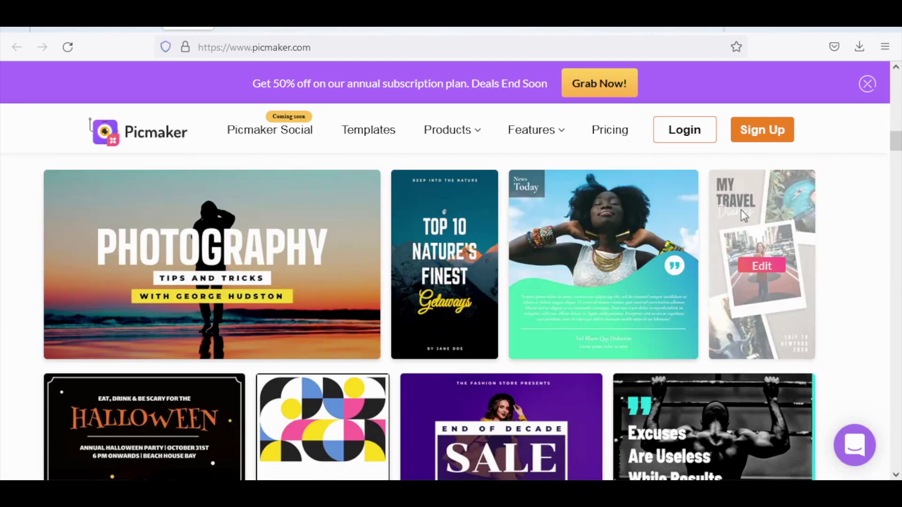
{"action": "scroll", "coordinate": [851, 317], "scroll_direction": "down", "scroll_amount": 2}
{"action": "scroll", "coordinate": [312, 311], "scroll_direction": "down", "scroll_amount": 4}
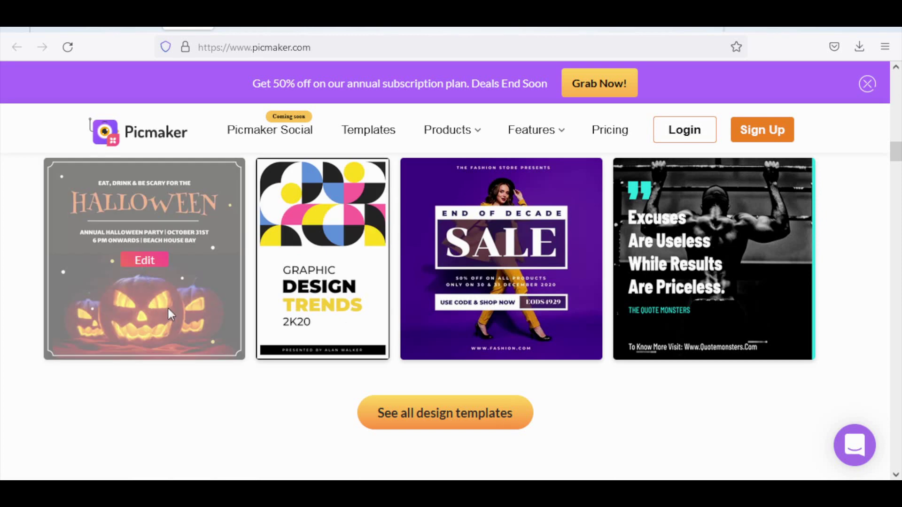
{"action": "scroll", "coordinate": [169, 313], "scroll_direction": "up", "scroll_amount": 2}
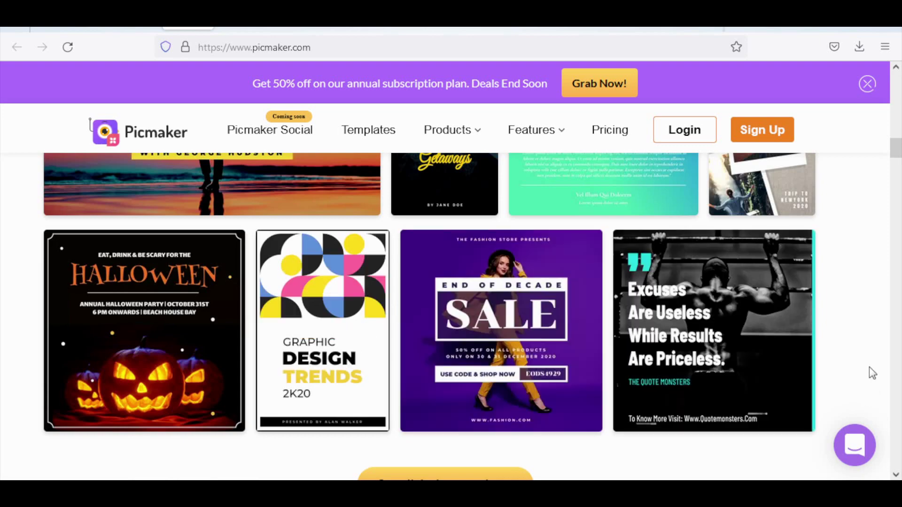
{"action": "scroll", "coordinate": [653, 216], "scroll_direction": "up", "scroll_amount": 3}
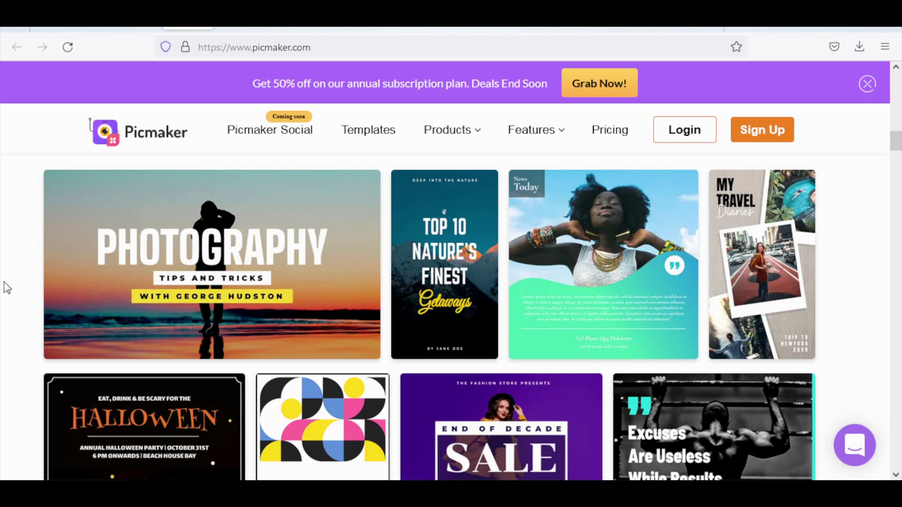
{"action": "scroll", "coordinate": [658, 243], "scroll_direction": "down", "scroll_amount": 10}
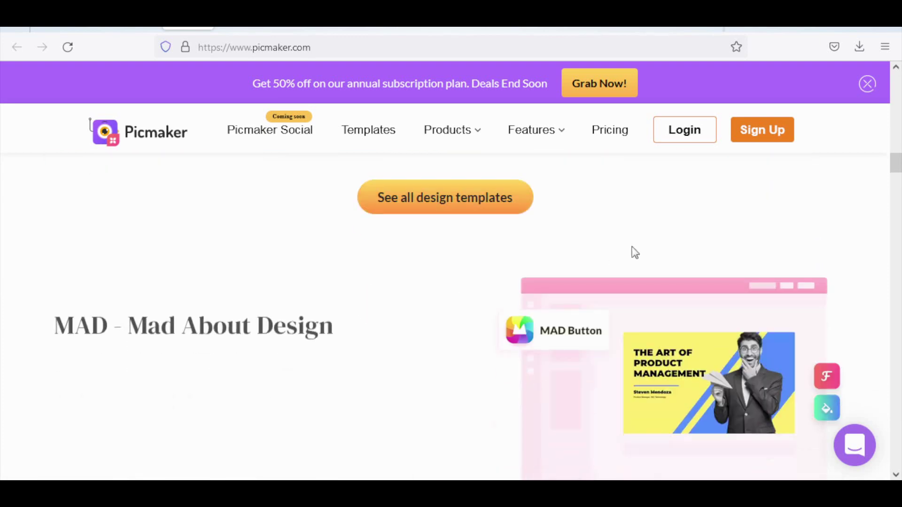
{"action": "scroll", "coordinate": [736, 403], "scroll_direction": "down", "scroll_amount": 15}
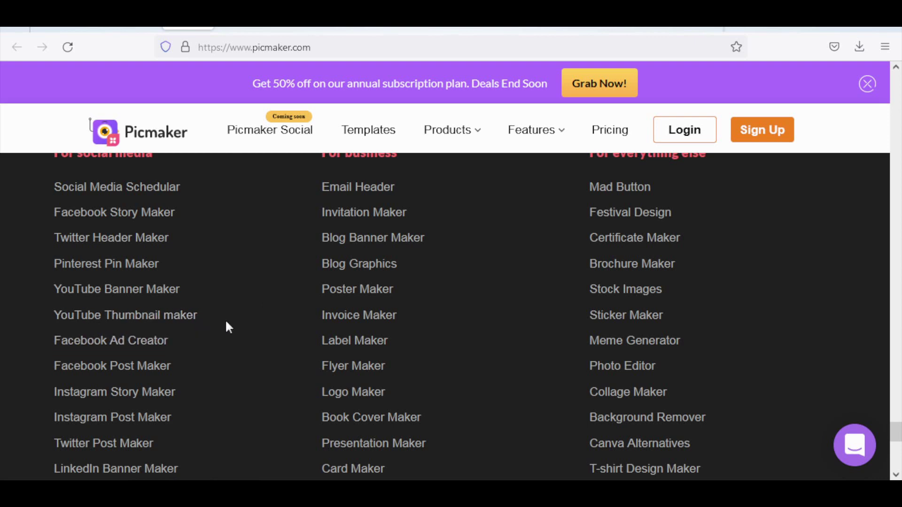
{"action": "left_click_drag", "start_coordinate": [37, 323], "coordinate": [147, 330]}
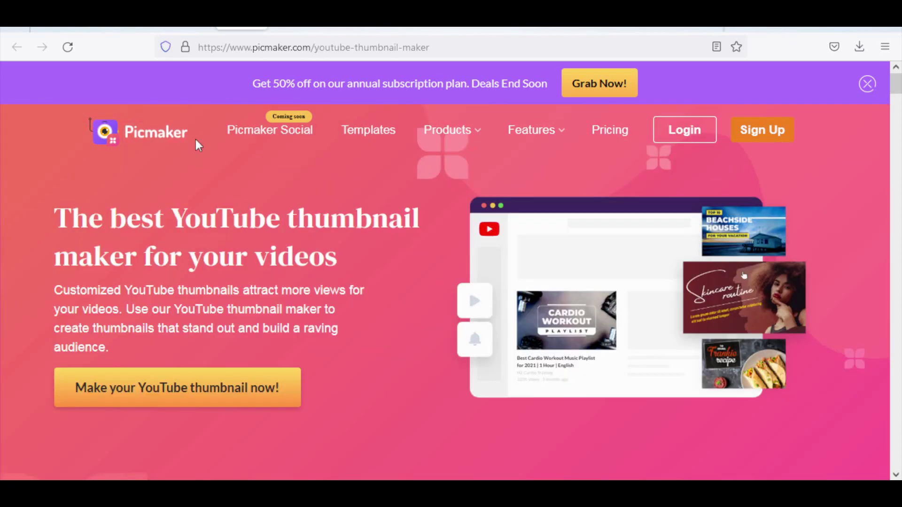
Browse the templates and sections of the YouTube thumbnail maker page.
{"action": "scroll", "coordinate": [445, 292], "scroll_direction": "down", "scroll_amount": 7}
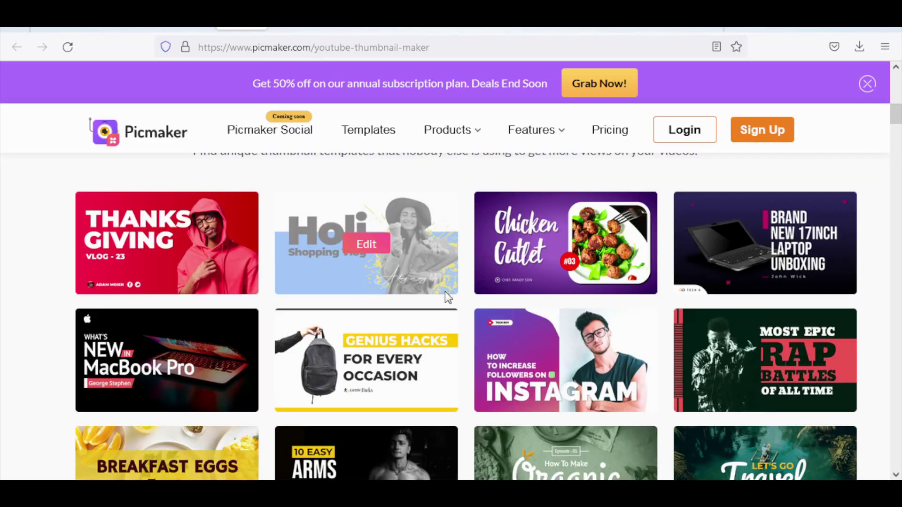
{"action": "scroll", "coordinate": [467, 294], "scroll_direction": "down", "scroll_amount": 3}
{"action": "scroll", "coordinate": [531, 261], "scroll_direction": "up", "scroll_amount": 2}
{"action": "mouse_move", "coordinate": [478, 157]}
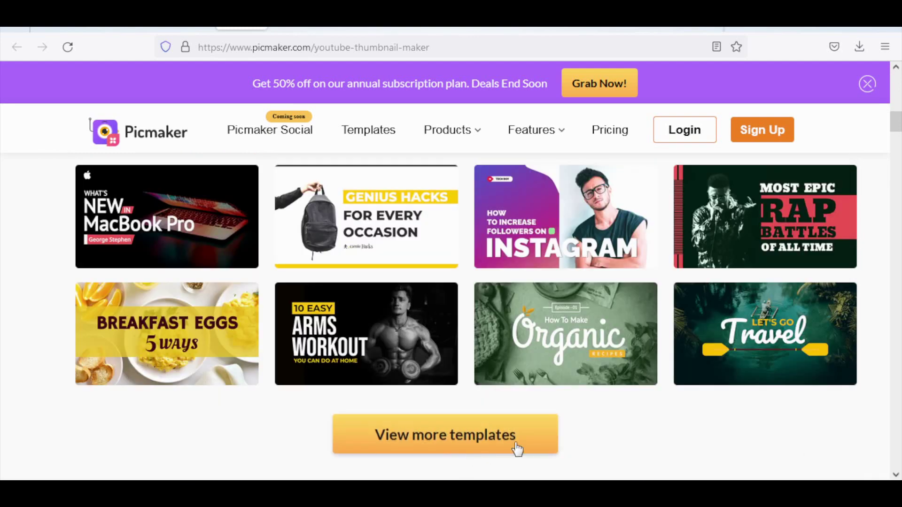
{"action": "scroll", "coordinate": [473, 334], "scroll_direction": "down", "scroll_amount": 3}
{"action": "scroll", "coordinate": [473, 334], "scroll_direction": "up", "scroll_amount": 10}
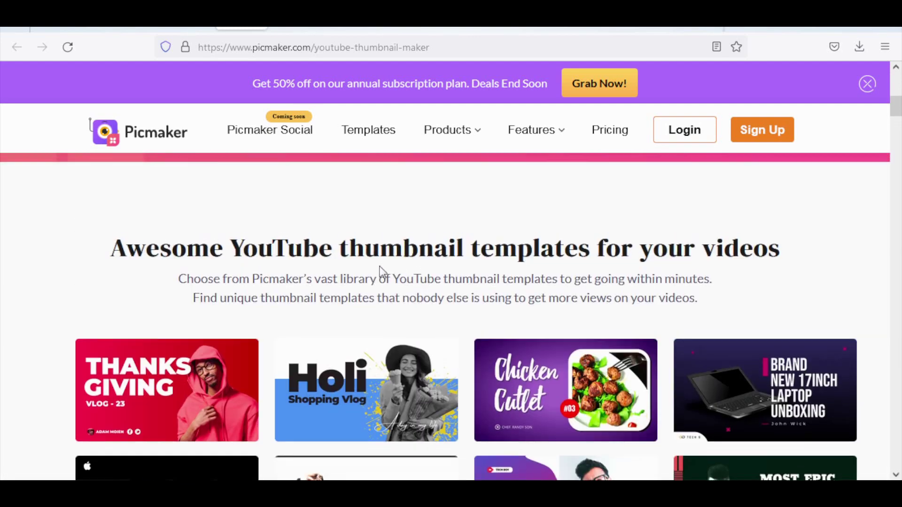
{"action": "scroll", "coordinate": [241, 257], "scroll_direction": "up", "scroll_amount": 2}
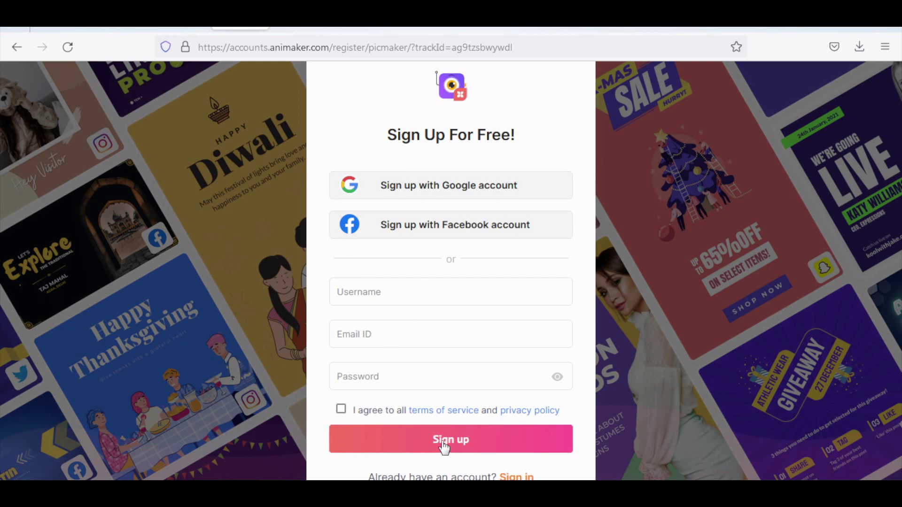
Go to the Picmaker dashboard tab and bring the Create Design cards into view.
{"action": "left_click", "coordinate": [259, 28]}
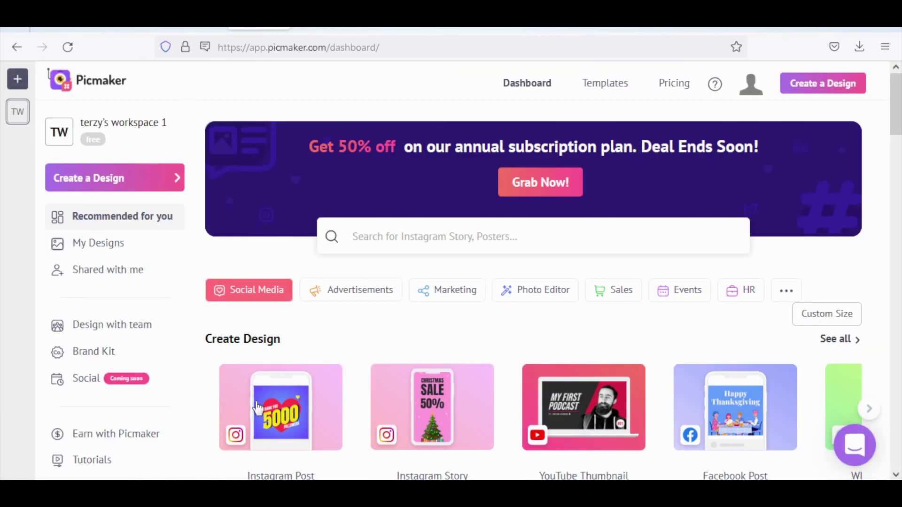
{"action": "scroll", "coordinate": [475, 447], "scroll_direction": "down", "scroll_amount": 2}
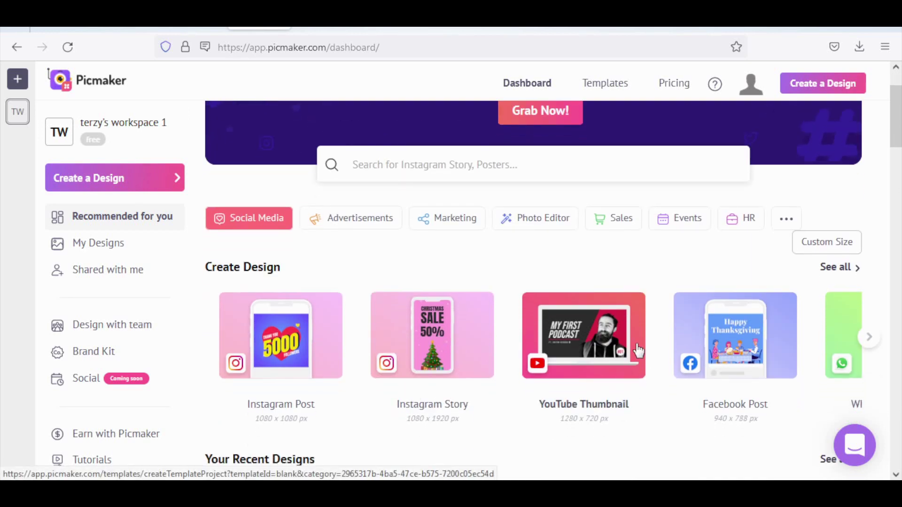
Start a blank 1280x720 YouTube Thumbnail design and scroll the Templates panel to Makeup And Beauty.
{"action": "left_click", "coordinate": [593, 336]}
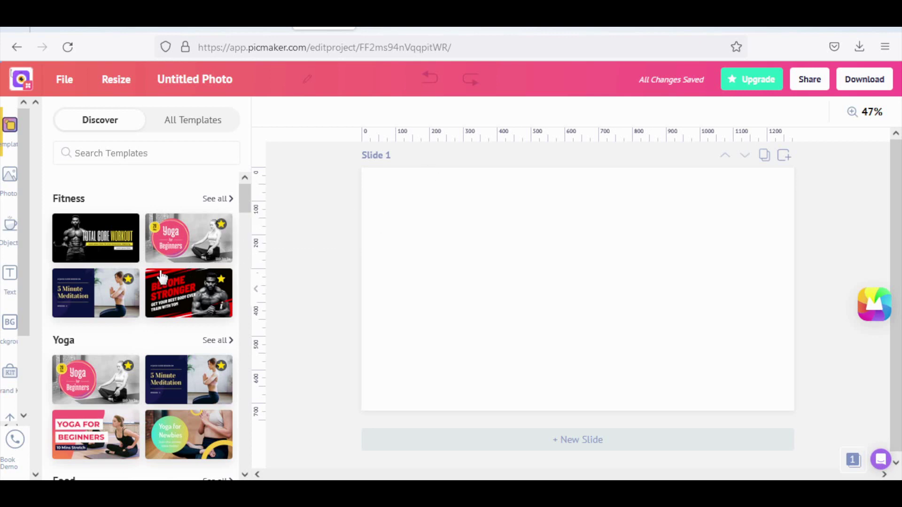
{"action": "scroll", "coordinate": [155, 282], "scroll_direction": "down", "scroll_amount": 2}
{"action": "scroll", "coordinate": [156, 284], "scroll_direction": "down", "scroll_amount": 2}
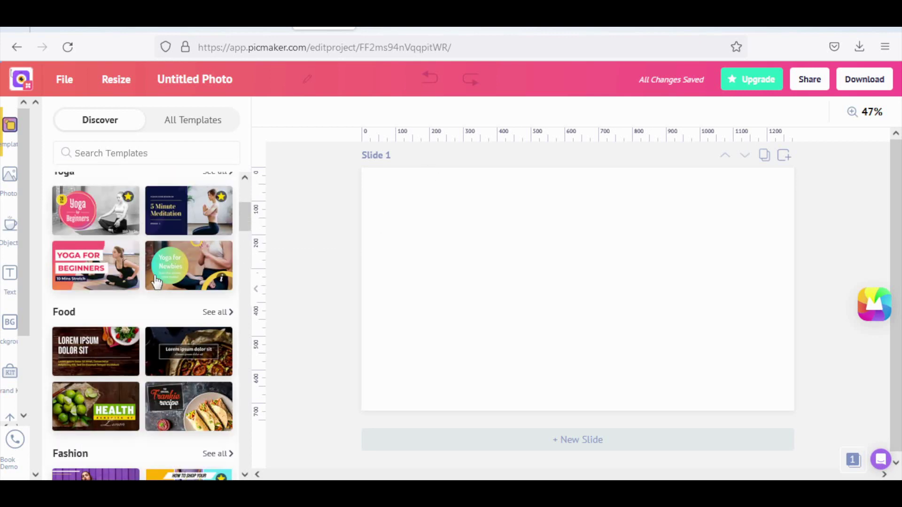
{"action": "scroll", "coordinate": [157, 319], "scroll_direction": "down", "scroll_amount": 2}
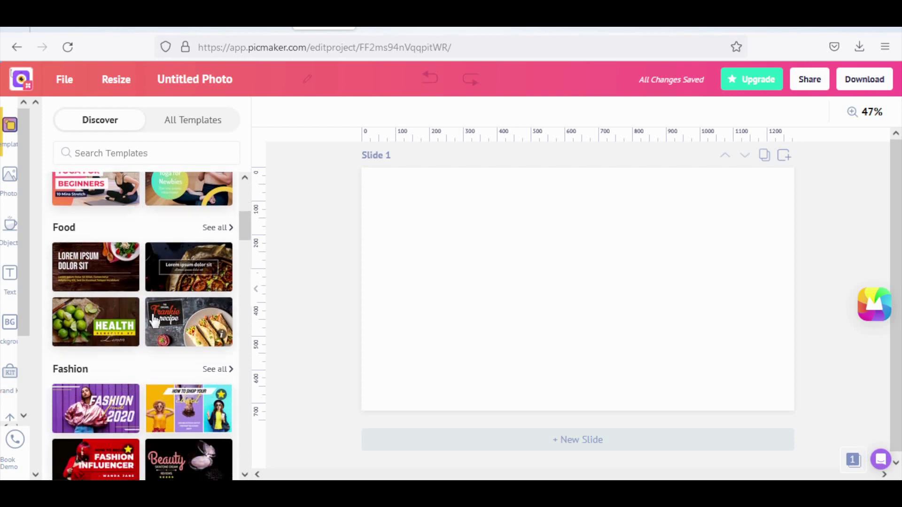
{"action": "scroll", "coordinate": [155, 322], "scroll_direction": "down", "scroll_amount": 6}
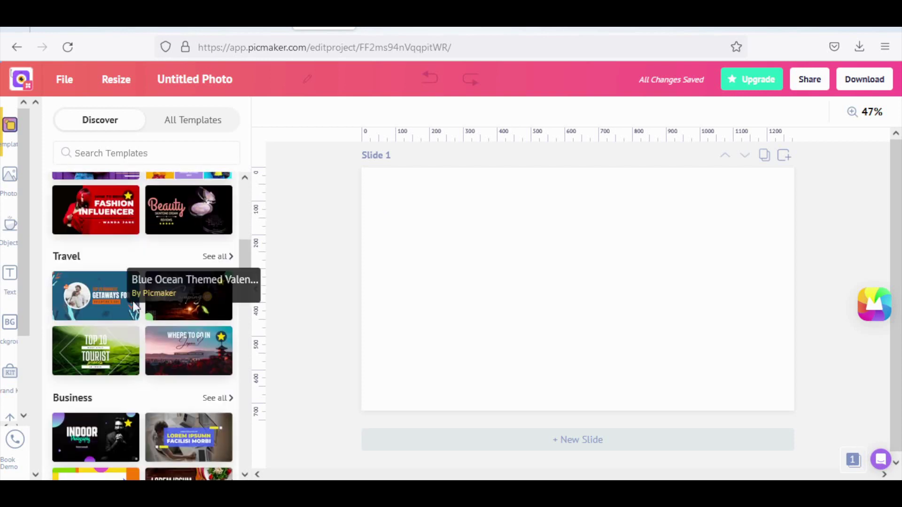
{"action": "scroll", "coordinate": [157, 359], "scroll_direction": "down", "scroll_amount": 8}
{"action": "scroll", "coordinate": [157, 359], "scroll_direction": "down", "scroll_amount": 11}
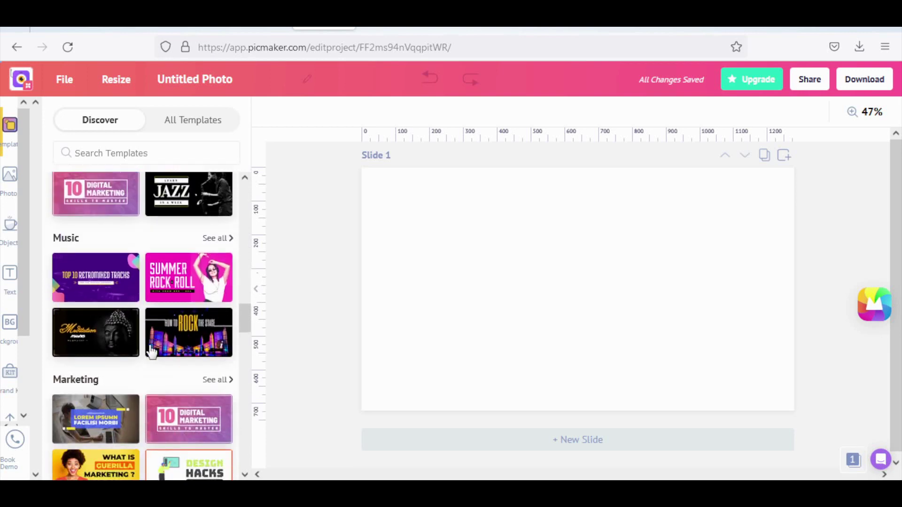
{"action": "scroll", "coordinate": [149, 343], "scroll_direction": "down", "scroll_amount": 9}
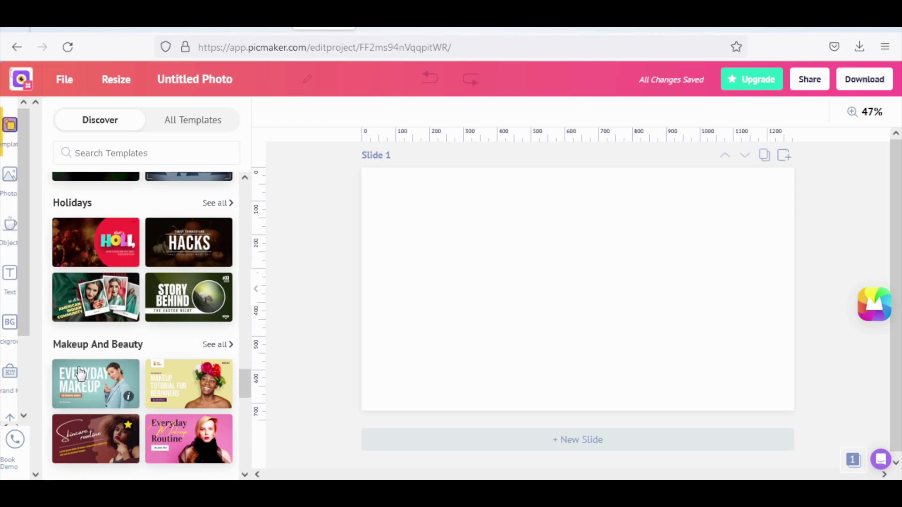
Apply the Everyday Makeup template and change its title to 'LIKE & SUBSCRIBE'.
{"action": "left_click", "coordinate": [80, 373]}
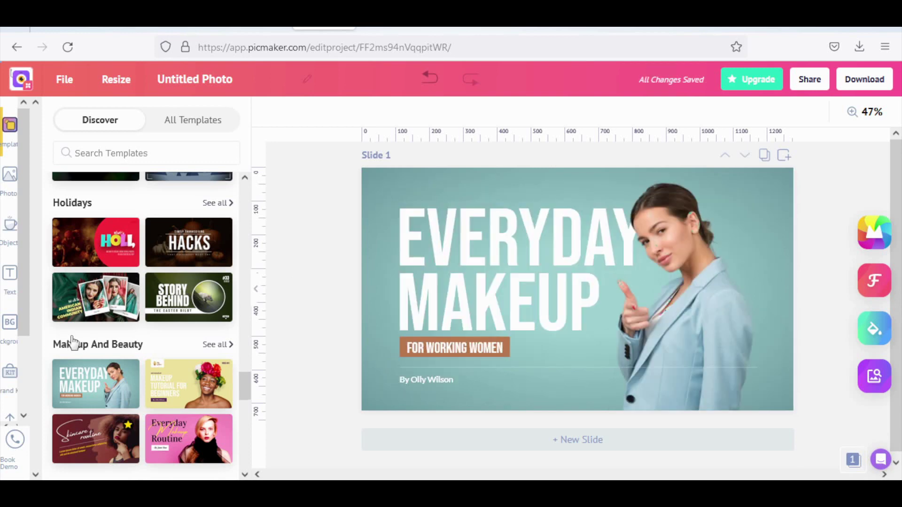
{"action": "left_click", "coordinate": [464, 240]}
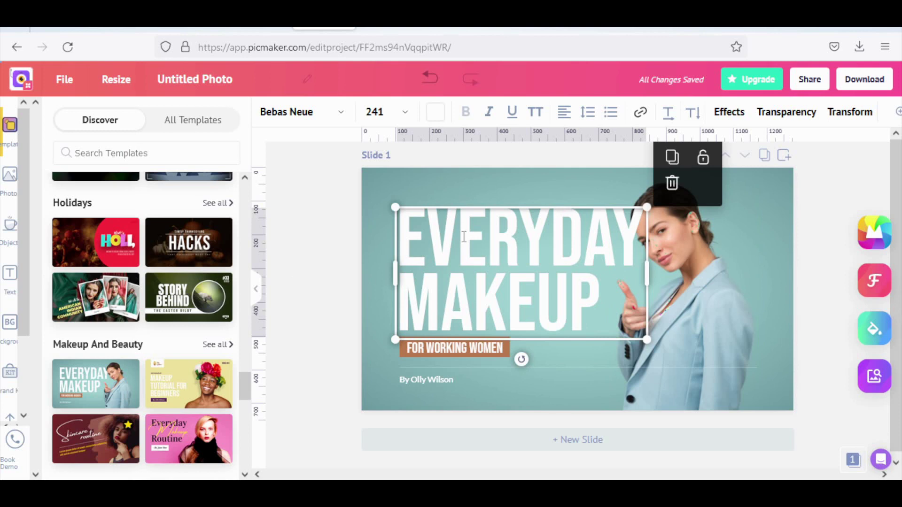
{"action": "double_click", "coordinate": [464, 237]}
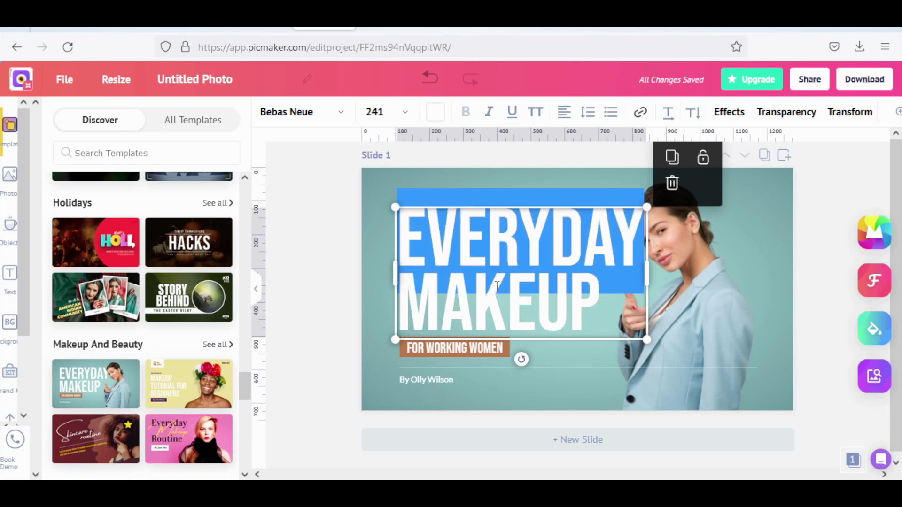
{"action": "triple_click", "coordinate": [564, 314]}
{"action": "type", "text": "LI"}
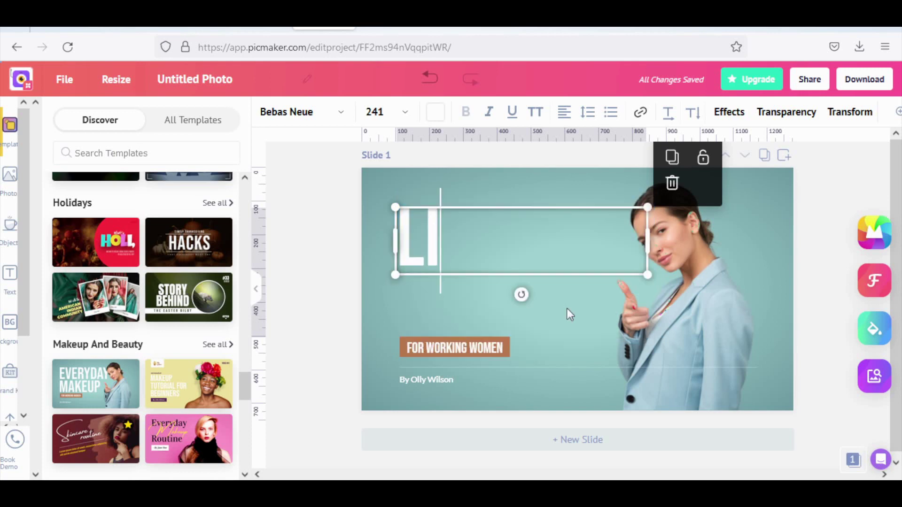
{"action": "type", "text": "KE & SU"}
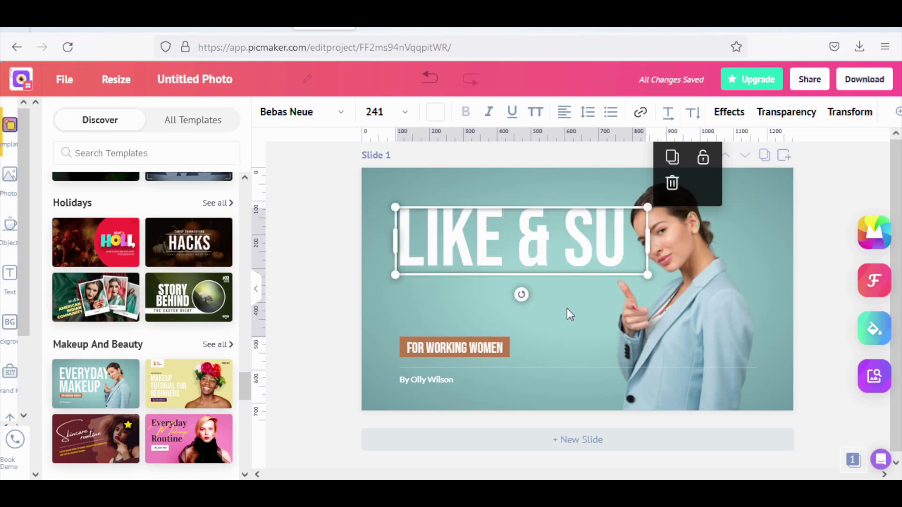
{"action": "type", "text": "BSCRIBE"}
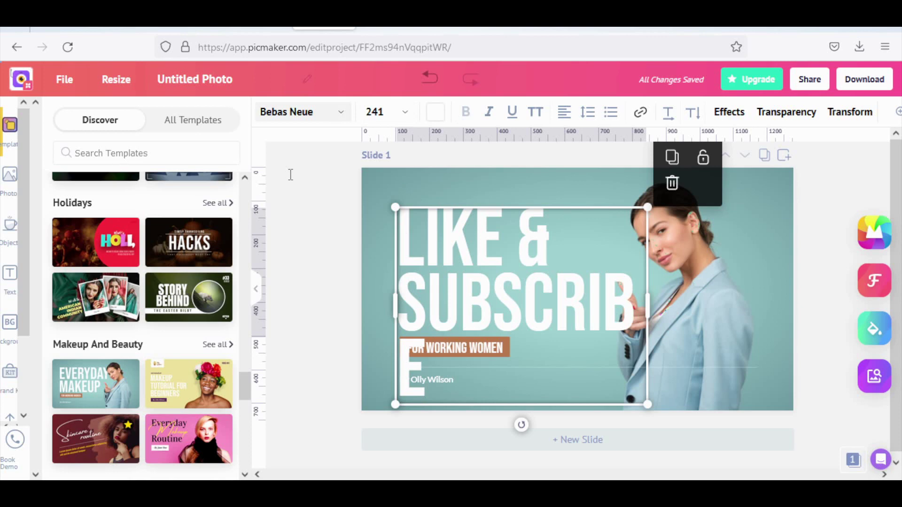
{"action": "left_click", "coordinate": [346, 112]}
Set the headline font to AlegreyaSans Extra Bold.
{"action": "left_click", "coordinate": [350, 114]}
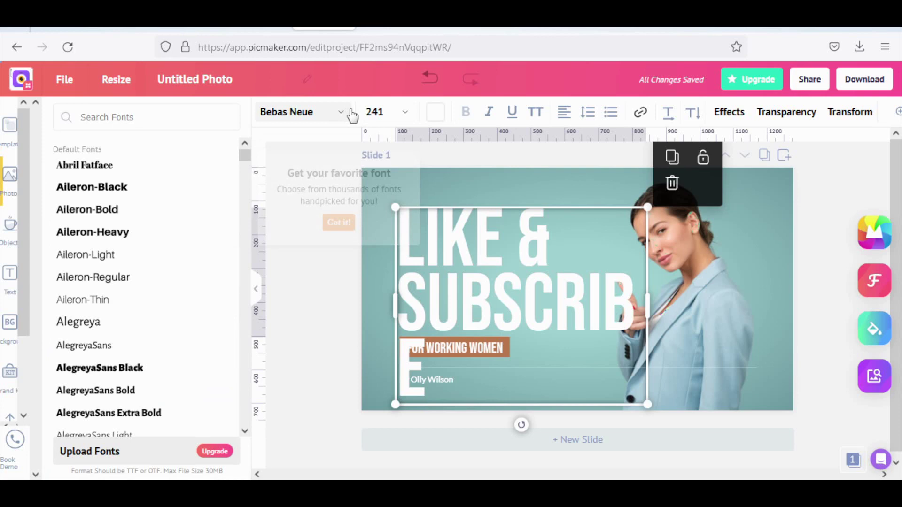
{"action": "scroll", "coordinate": [148, 253], "scroll_direction": "down", "scroll_amount": 3}
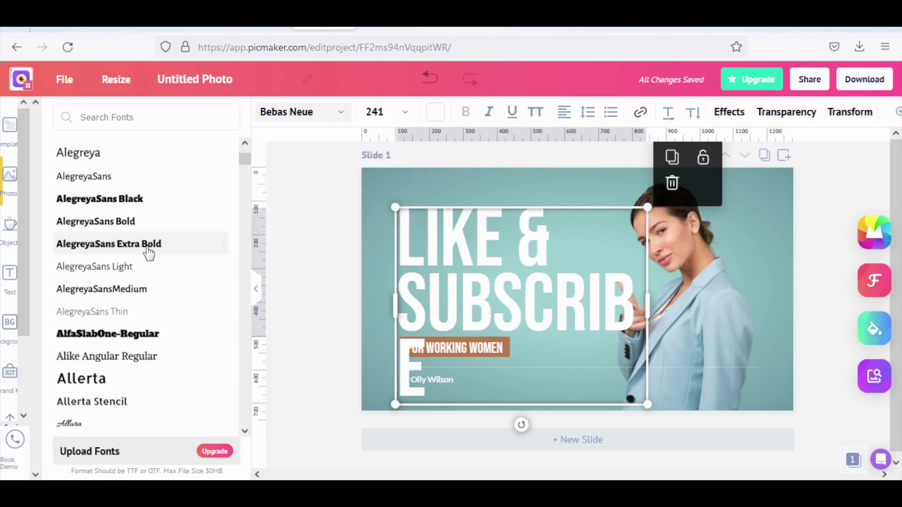
{"action": "left_click", "coordinate": [148, 253]}
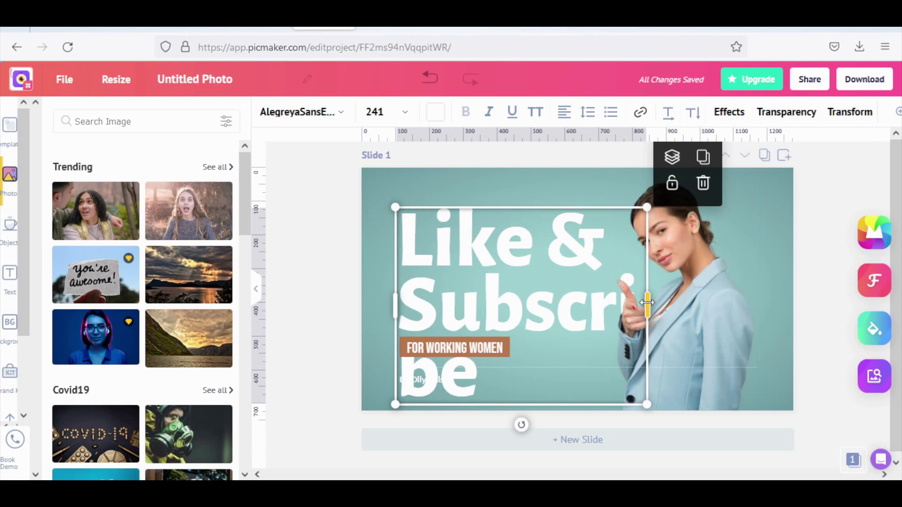
Resize the headline to two lines and move it down above FOR WORKING WOMEN.
{"action": "left_click_drag", "start_coordinate": [648, 302], "coordinate": [723, 302]}
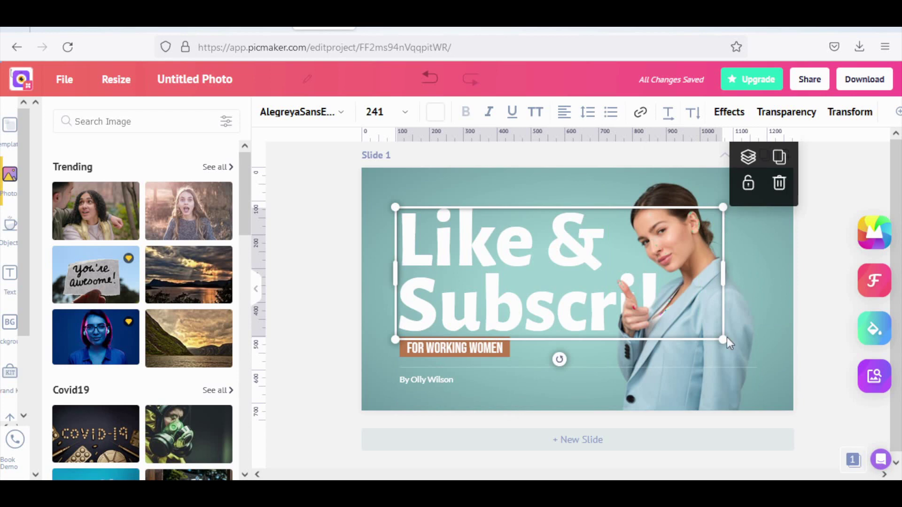
{"action": "left_click_drag", "start_coordinate": [727, 337], "coordinate": [670, 311]}
{"action": "left_click_drag", "start_coordinate": [531, 239], "coordinate": [534, 266]}
{"action": "left_click", "coordinate": [825, 185]}
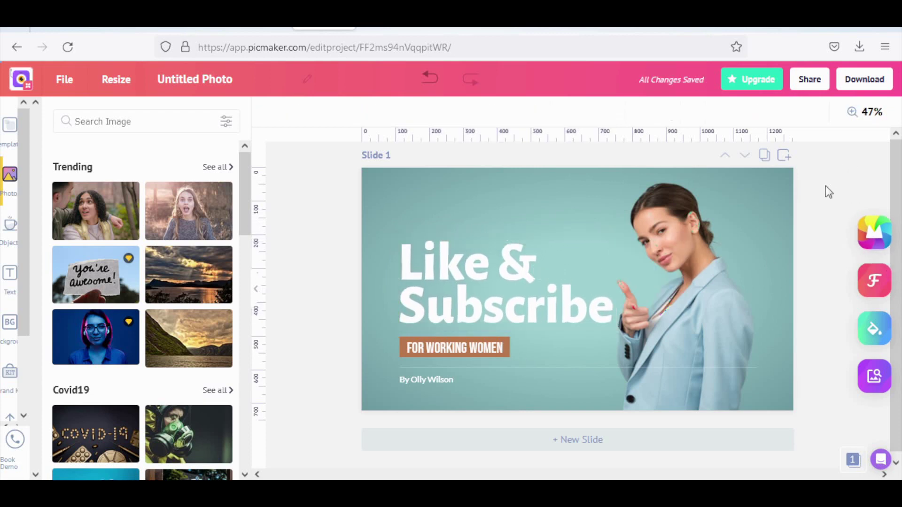
{"action": "left_click", "coordinate": [467, 285]}
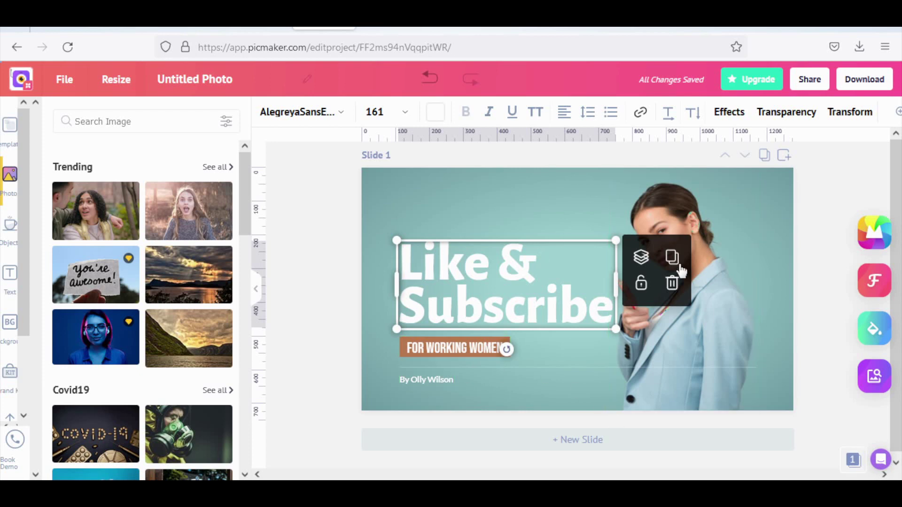
{"action": "double_click", "coordinate": [479, 250]}
{"action": "left_click", "coordinate": [479, 249]}
{"action": "triple_click", "coordinate": [480, 250]}
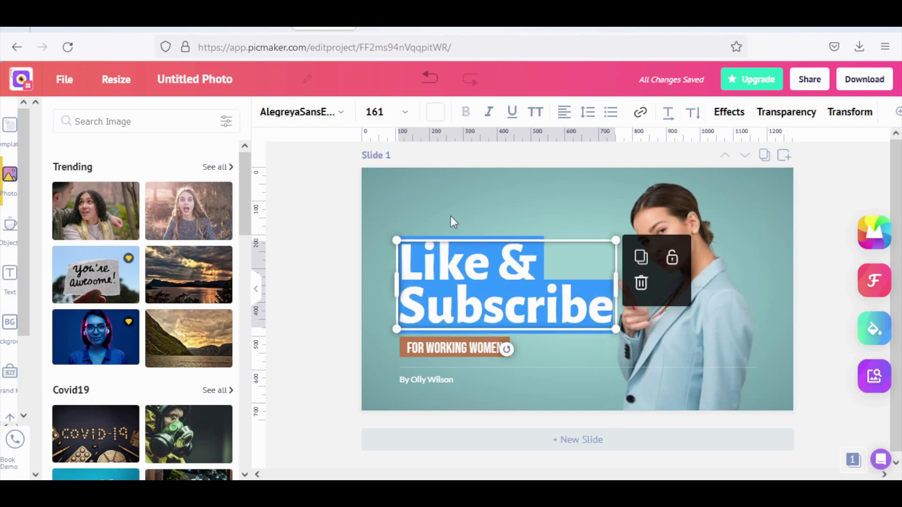
{"action": "left_click", "coordinate": [344, 113]}
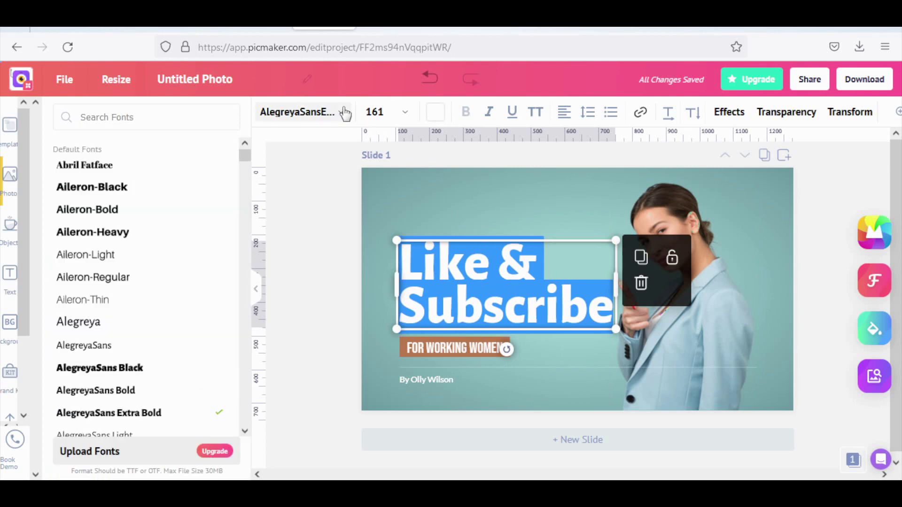
{"action": "left_click", "coordinate": [344, 114]}
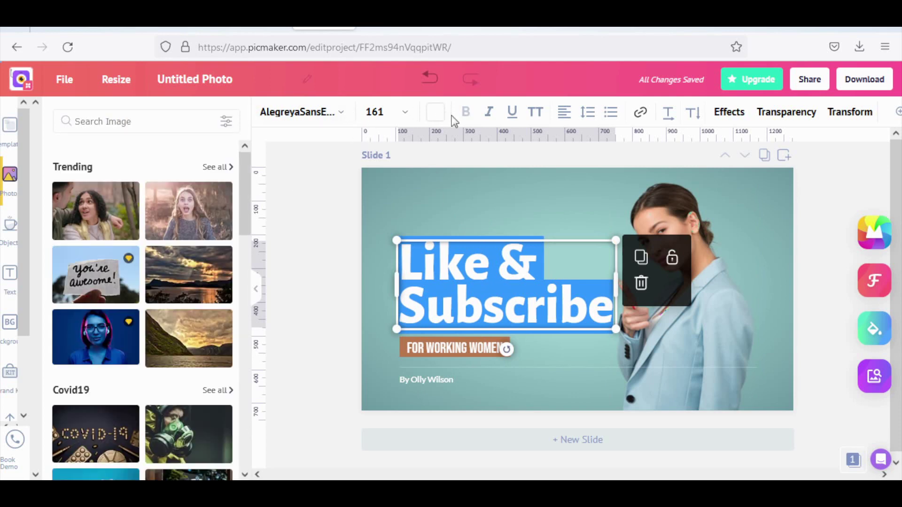
{"action": "left_click", "coordinate": [436, 118]}
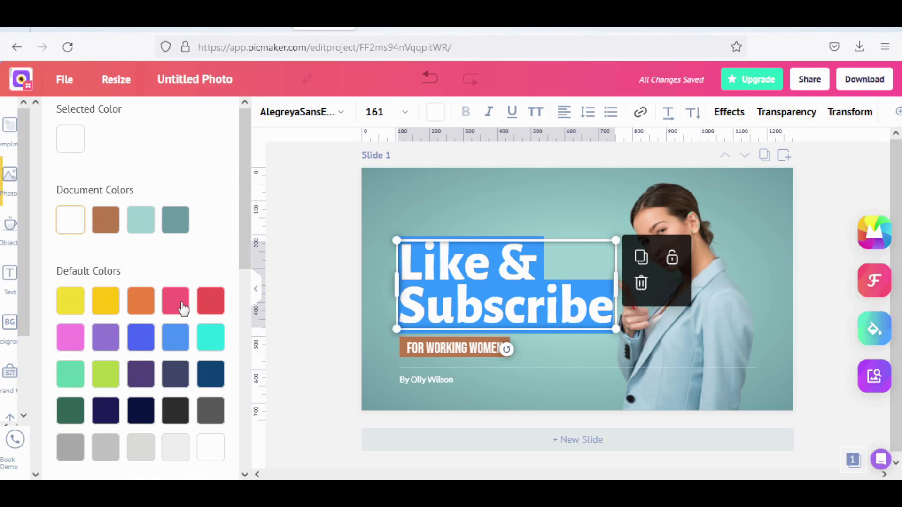
{"action": "left_click", "coordinate": [184, 411]}
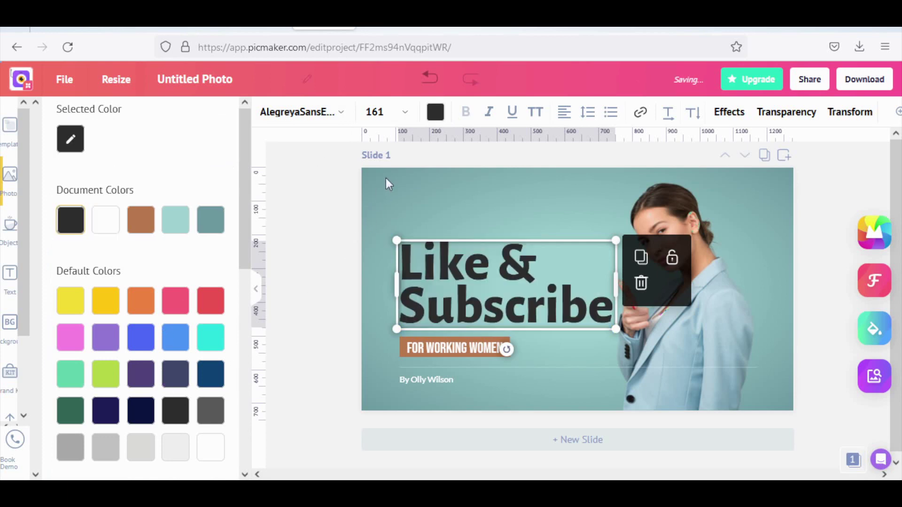
{"action": "left_click", "coordinate": [404, 188]}
{"action": "left_click", "coordinate": [453, 273]}
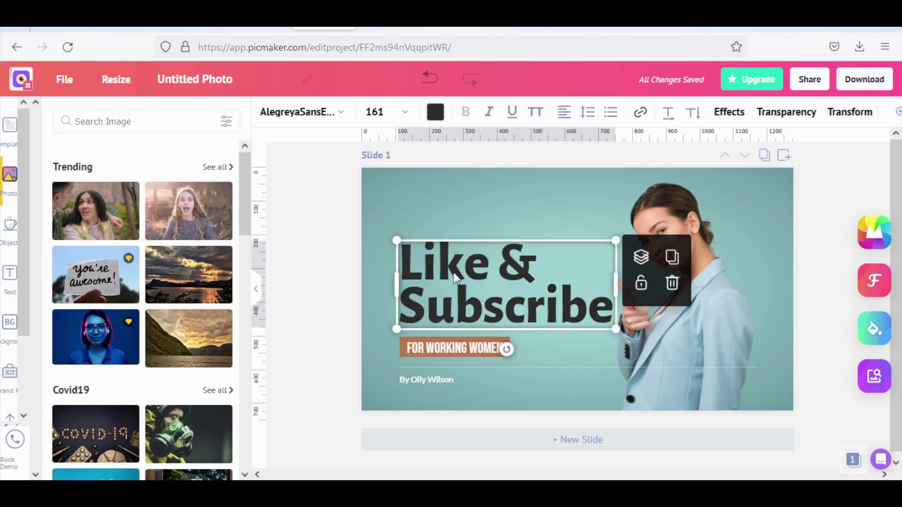
{"action": "left_click", "coordinate": [436, 113]}
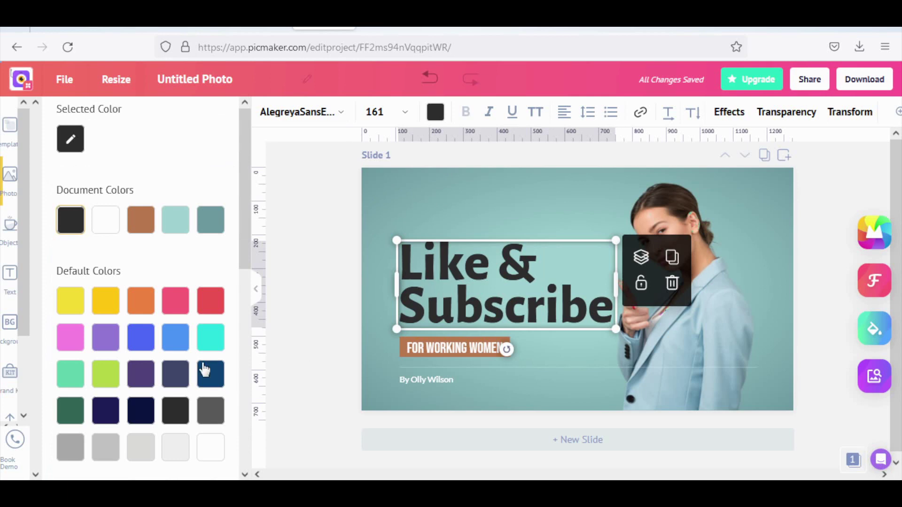
{"action": "left_click", "coordinate": [218, 313]}
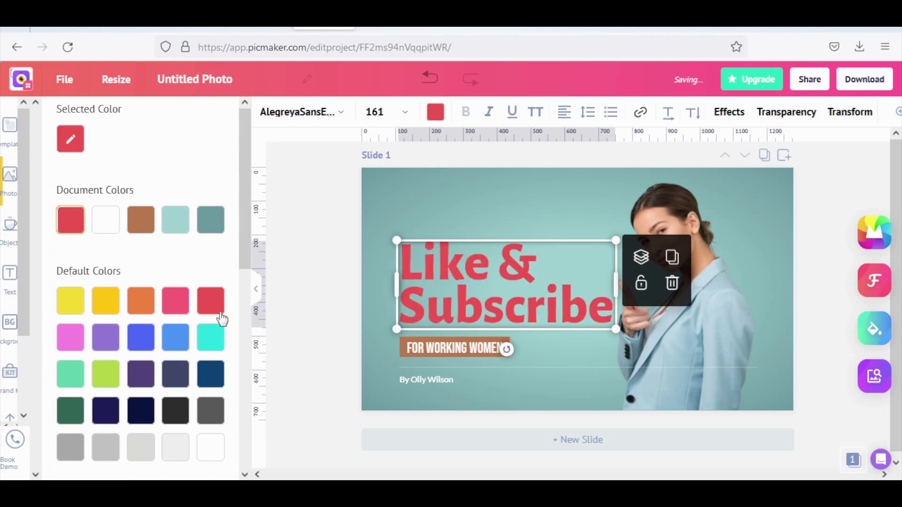
{"action": "left_click", "coordinate": [74, 308]}
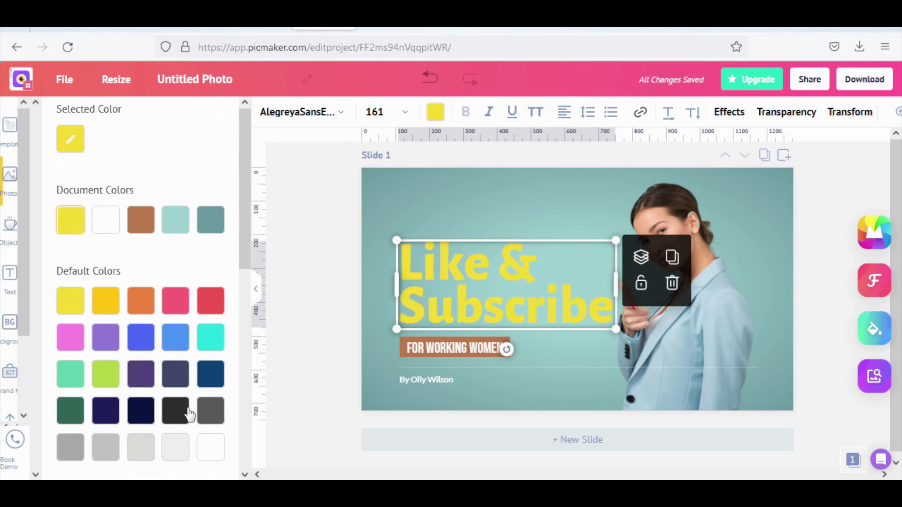
{"action": "left_click", "coordinate": [109, 223]}
{"action": "left_click", "coordinate": [479, 204]}
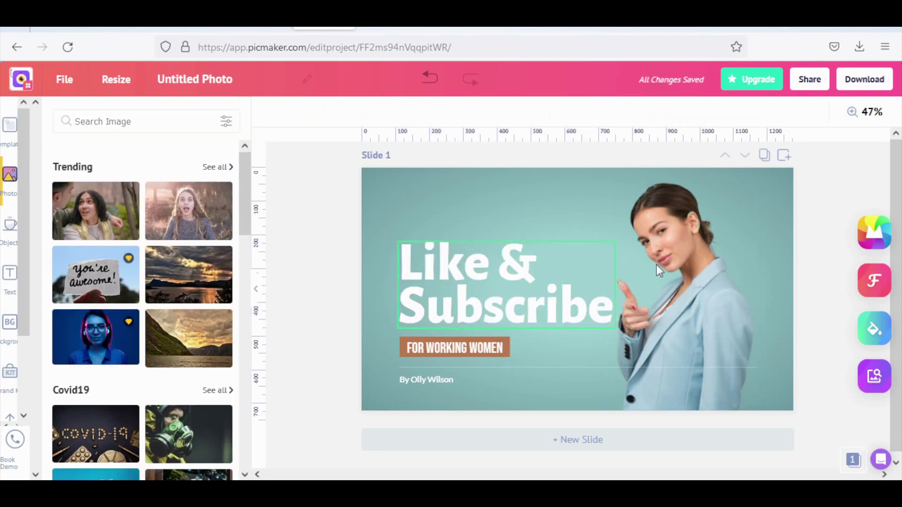
Browse the Objects library's Icons collection, then return to Elements.
{"action": "left_click", "coordinate": [10, 228]}
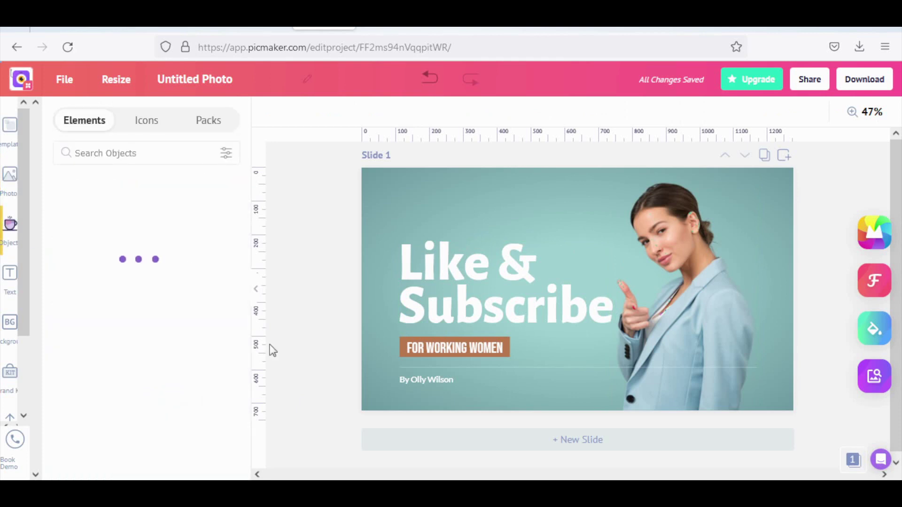
{"action": "scroll", "coordinate": [149, 149], "scroll_direction": "down", "scroll_amount": 3}
{"action": "left_click", "coordinate": [133, 126]}
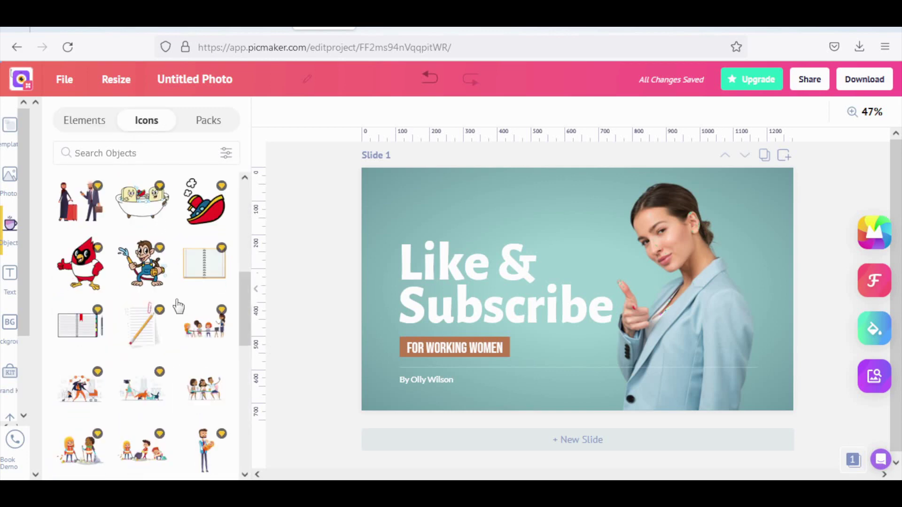
{"action": "scroll", "coordinate": [184, 308], "scroll_direction": "down", "scroll_amount": 5}
{"action": "scroll", "coordinate": [198, 306], "scroll_direction": "down", "scroll_amount": 1}
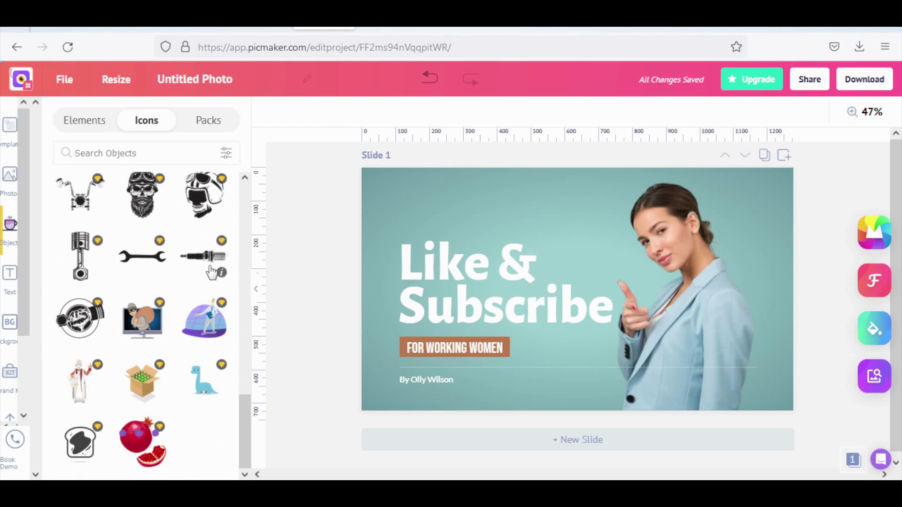
{"action": "scroll", "coordinate": [202, 291], "scroll_direction": "down", "scroll_amount": 5}
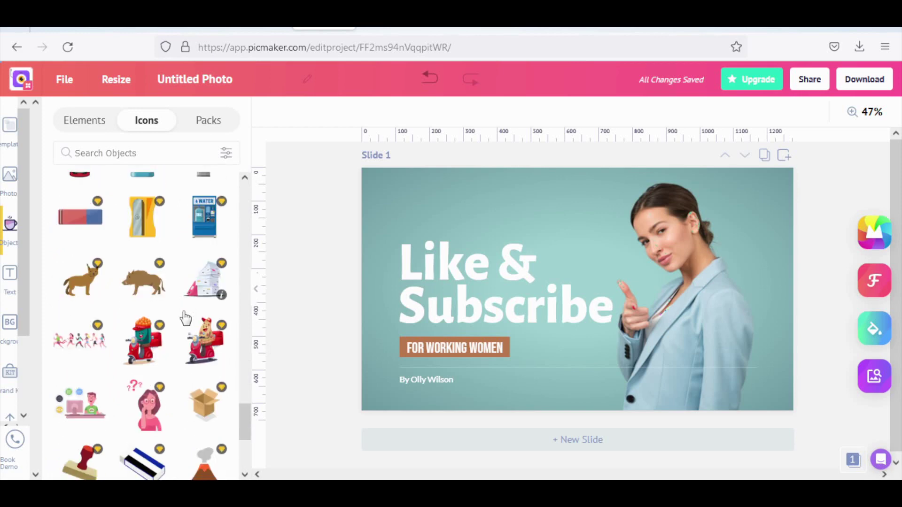
{"action": "scroll", "coordinate": [186, 318], "scroll_direction": "down", "scroll_amount": 4}
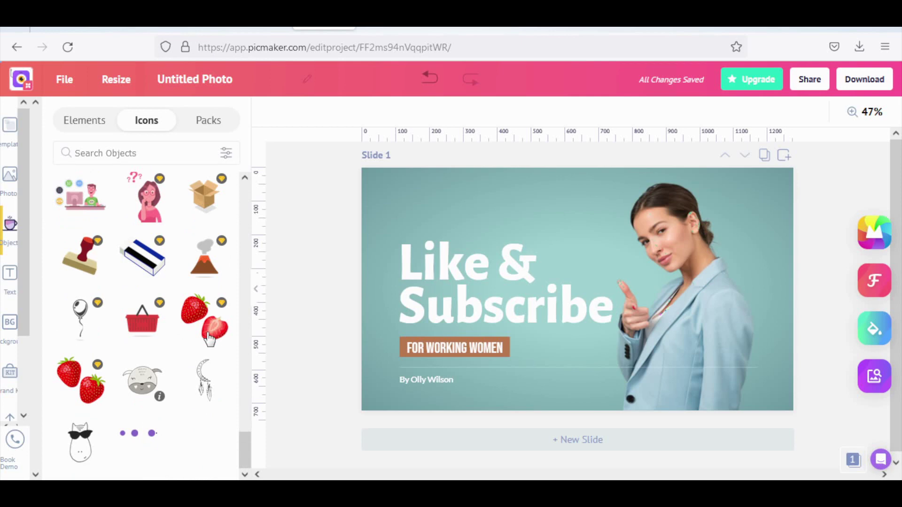
{"action": "left_click", "coordinate": [84, 120]}
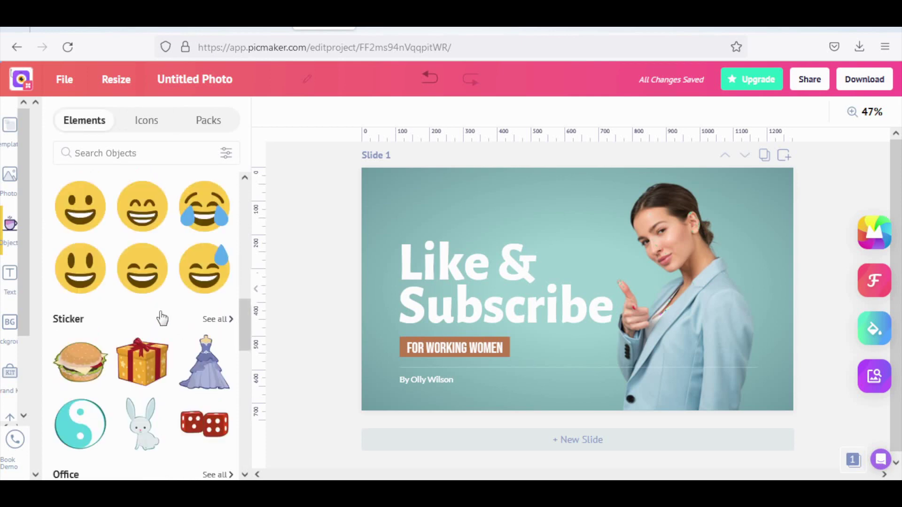
{"action": "scroll", "coordinate": [160, 312], "scroll_direction": "down", "scroll_amount": 2}
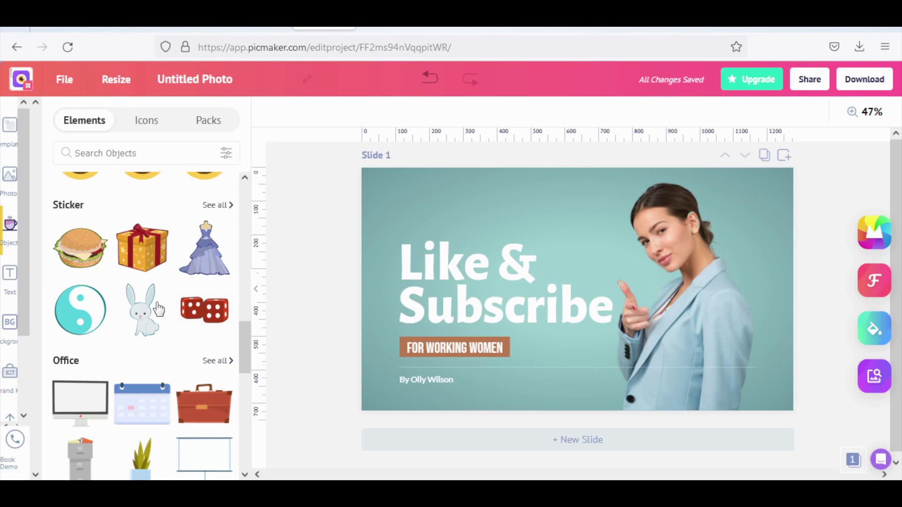
Add the gift-box sticker, resize it and place it beside the FOR WORKING WOMEN label.
{"action": "left_click", "coordinate": [142, 248]}
{"action": "left_click_drag", "start_coordinate": [491, 370], "coordinate": [590, 331]}
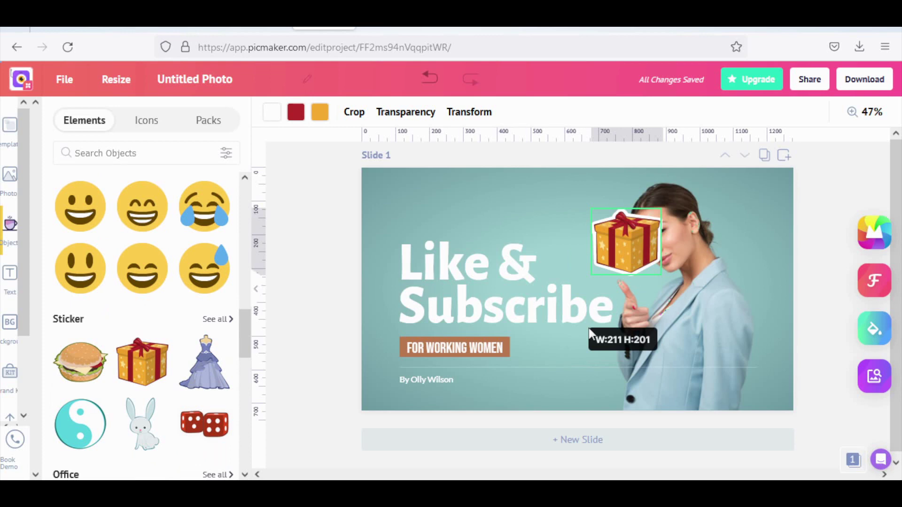
{"action": "left_click_drag", "start_coordinate": [588, 328], "coordinate": [589, 328]}
{"action": "left_click", "coordinate": [391, 223]}
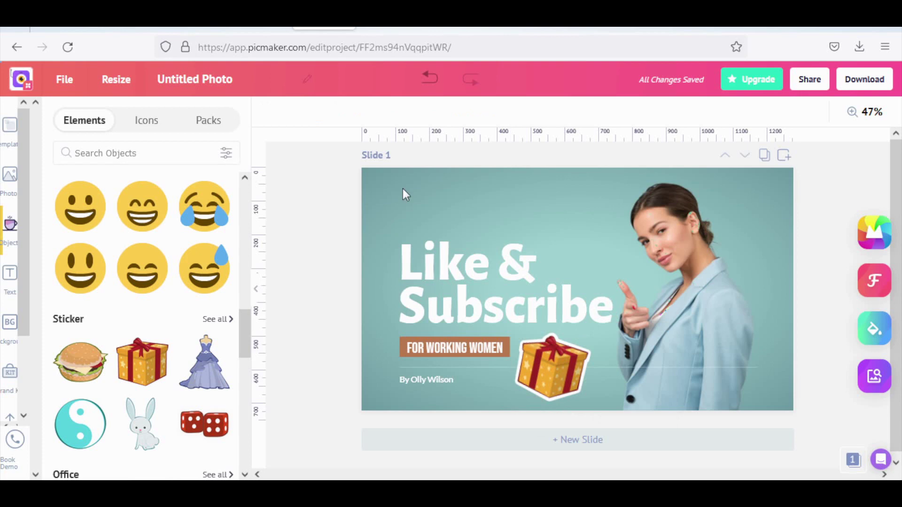
{"action": "left_click", "coordinate": [403, 190]}
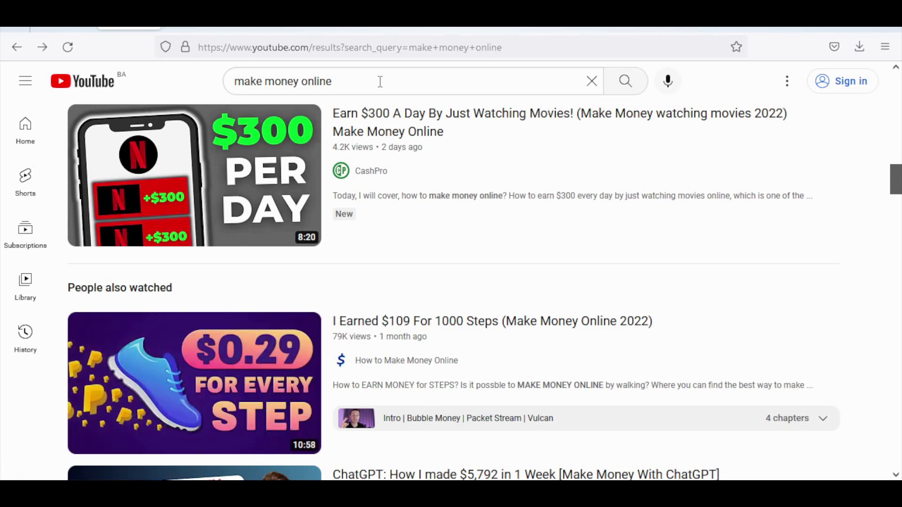
Leave the YouTube results for the PeoplePerHour homepage.
{"action": "left_click", "coordinate": [412, 29]}
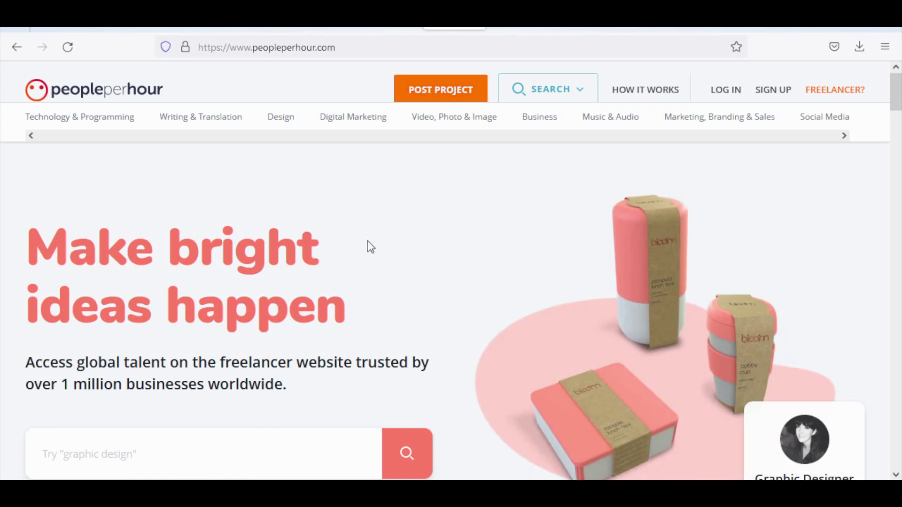
{"action": "scroll", "coordinate": [400, 258], "scroll_direction": "down", "scroll_amount": 2}
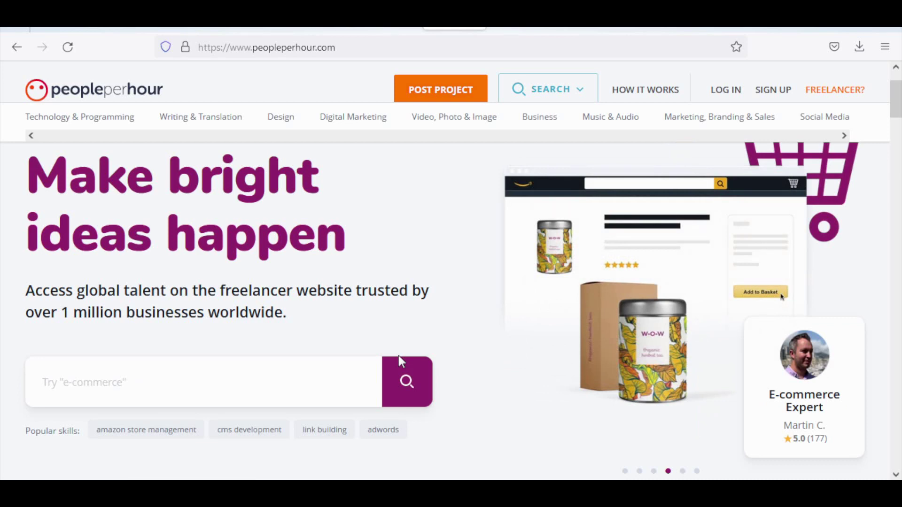
Search PeoplePerHour for 'thumbnail' and browse the results.
{"action": "left_click", "coordinate": [191, 393]}
{"action": "type", "text": "thumbn"}
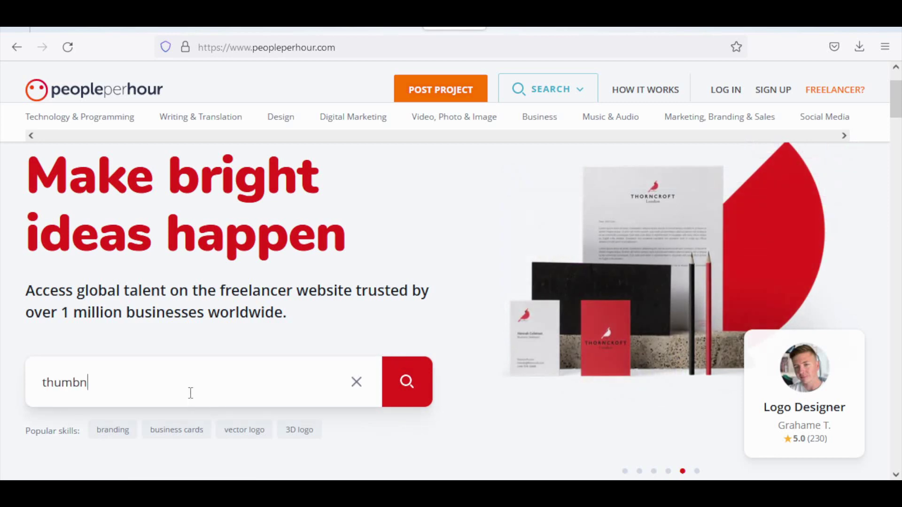
{"action": "type", "text": "ail"}
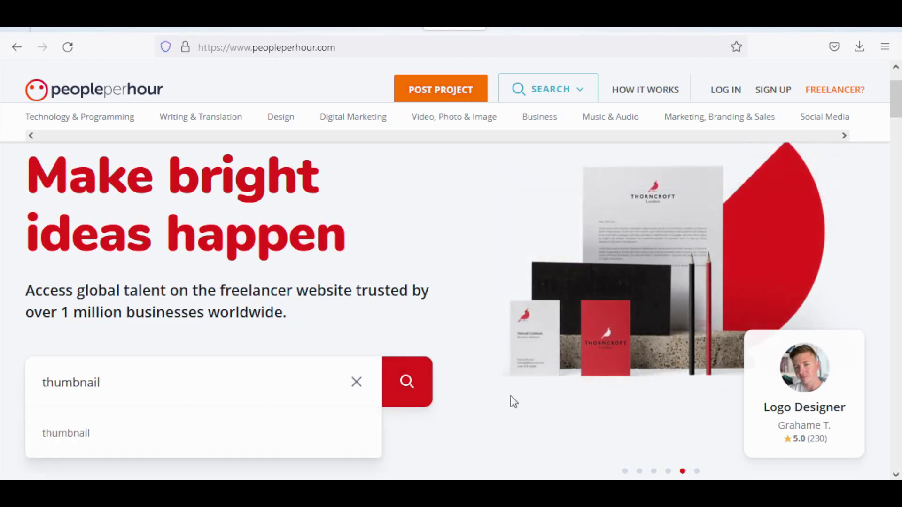
{"action": "left_click", "coordinate": [73, 447]}
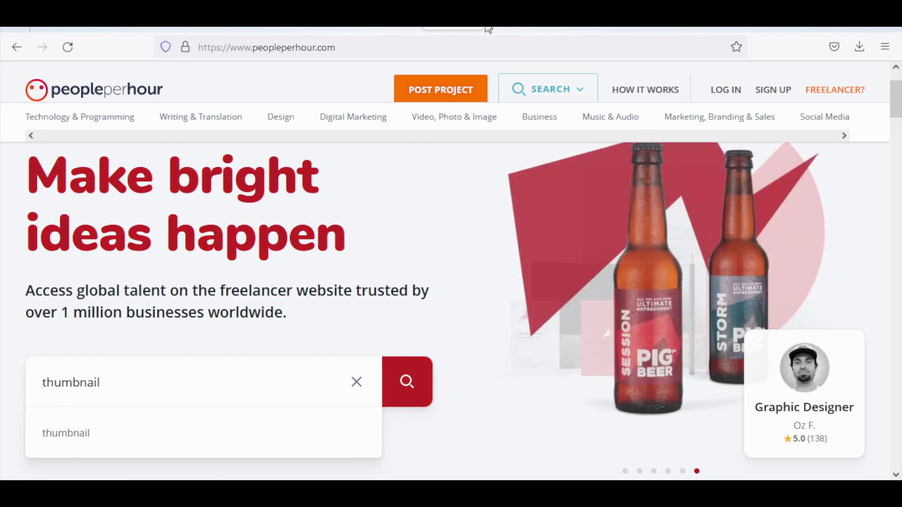
{"action": "scroll", "coordinate": [240, 264], "scroll_direction": "down", "scroll_amount": 6}
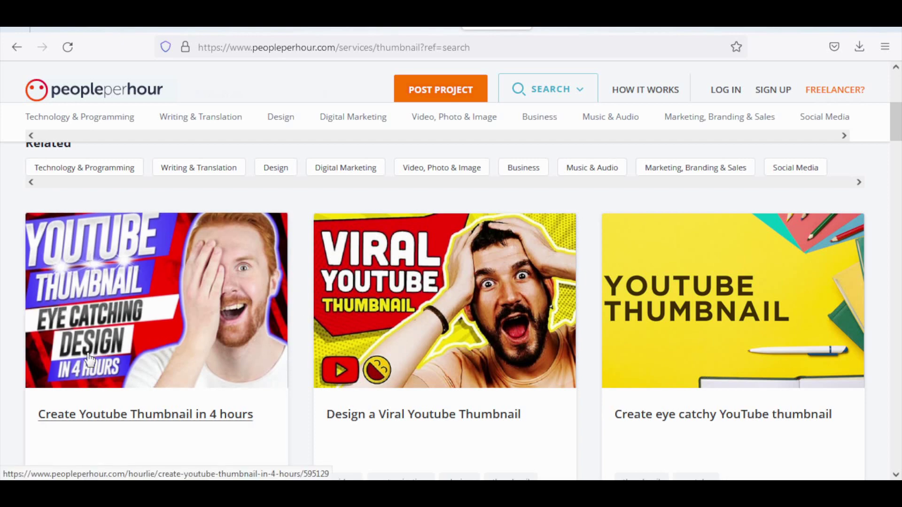
{"action": "scroll", "coordinate": [90, 357], "scroll_direction": "down", "scroll_amount": 2}
{"action": "scroll", "coordinate": [320, 329], "scroll_direction": "down", "scroll_amount": 2}
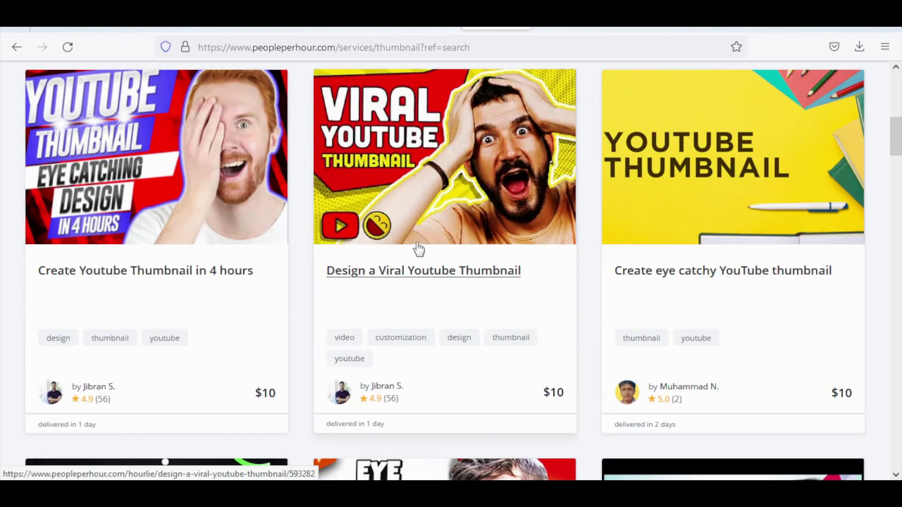
{"action": "scroll", "coordinate": [418, 249], "scroll_direction": "up", "scroll_amount": 2}
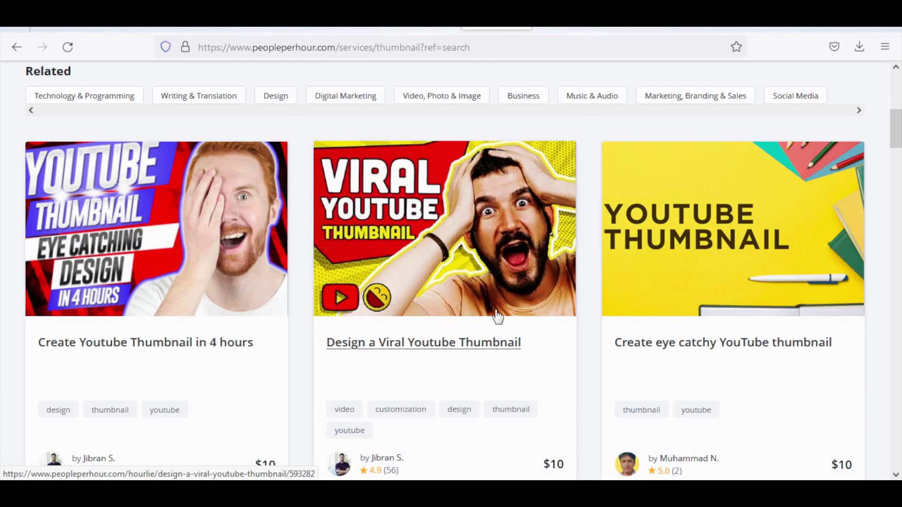
Open the first result, the $10 'Create Youtube Thumbnail in 4 hours' offer, in a new tab and review it.
{"action": "right_click", "coordinate": [84, 233]}
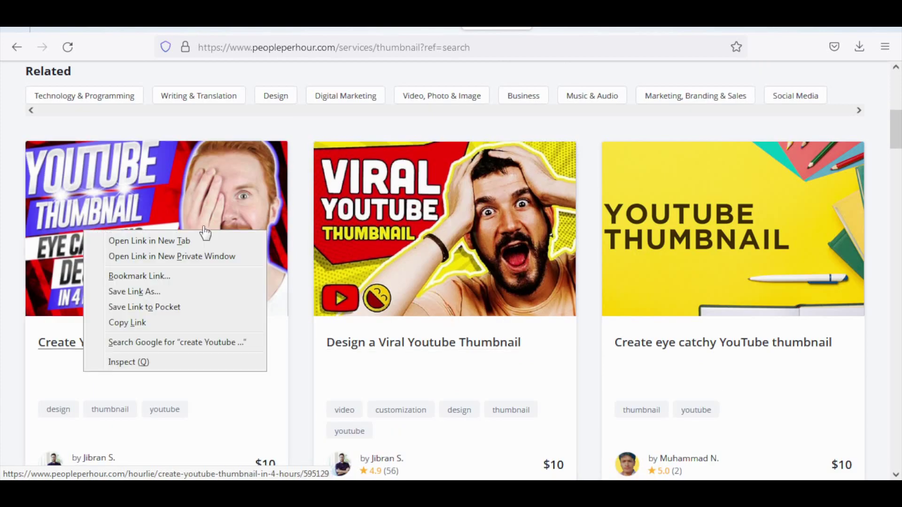
{"action": "left_click", "coordinate": [190, 242]}
{"action": "scroll", "coordinate": [641, 273], "scroll_direction": "down", "scroll_amount": 6}
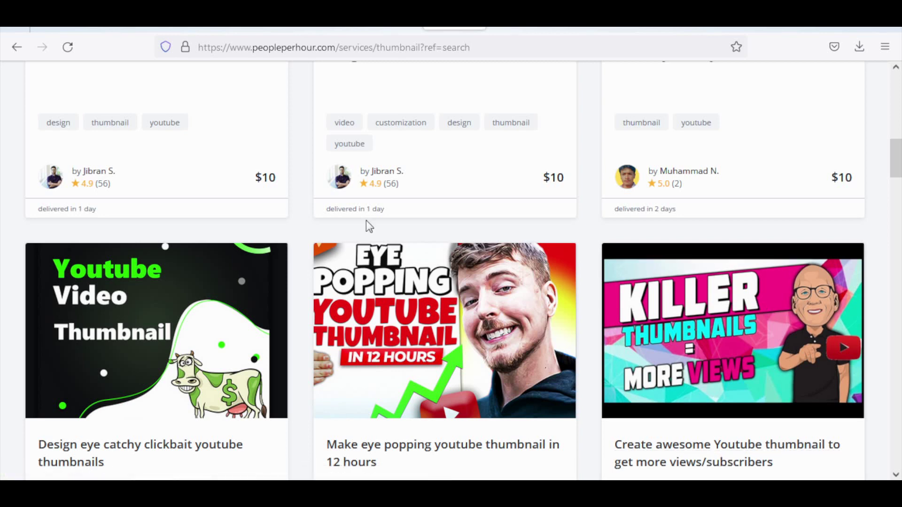
{"action": "scroll", "coordinate": [679, 185], "scroll_direction": "down", "scroll_amount": 7}
{"action": "scroll", "coordinate": [650, 262], "scroll_direction": "down", "scroll_amount": 6}
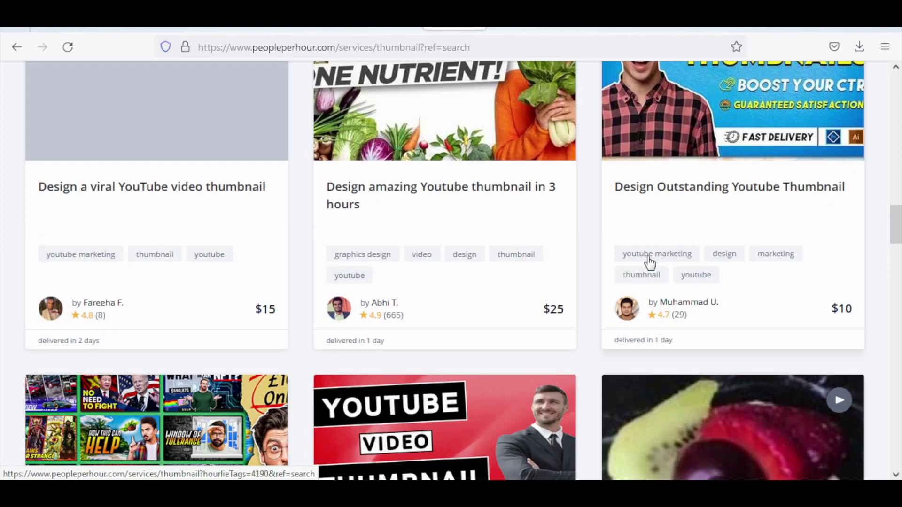
{"action": "scroll", "coordinate": [650, 262], "scroll_direction": "up", "scroll_amount": 6}
{"action": "scroll", "coordinate": [729, 305], "scroll_direction": "up", "scroll_amount": 3}
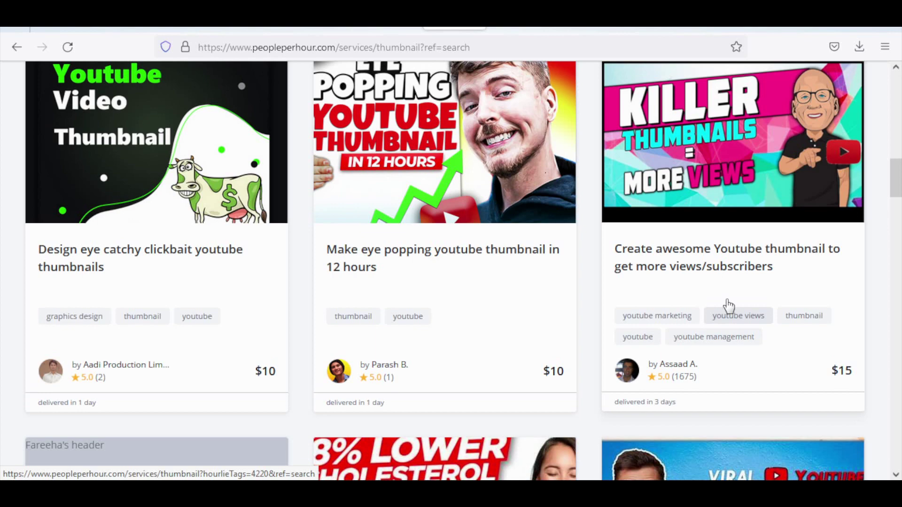
{"action": "scroll", "coordinate": [870, 234], "scroll_direction": "up", "scroll_amount": 1}
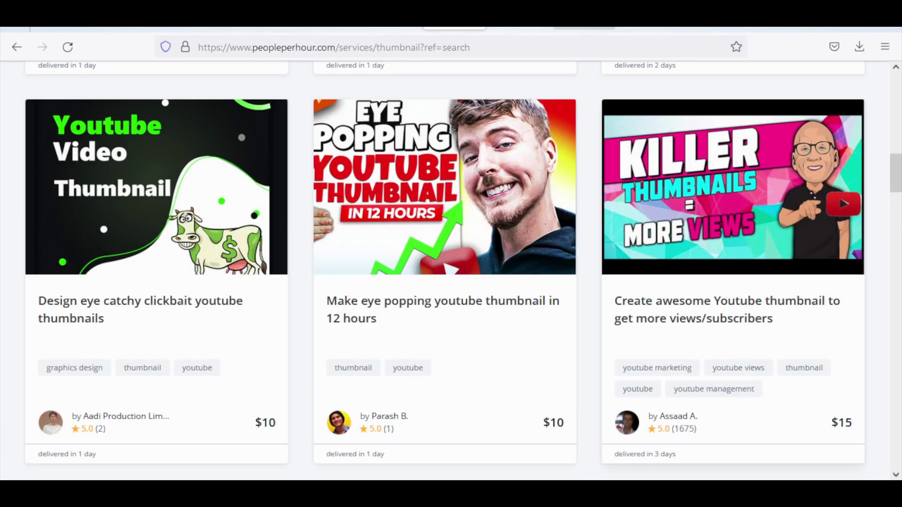
{"action": "scroll", "coordinate": [452, 282], "scroll_direction": "up", "scroll_amount": 2}
Check the 'Create Youtube Thumbnail in 4 hours' offer, browse the thumbnail results, and open the $15 hourlie's tab.
{"action": "left_click", "coordinate": [385, 101]}
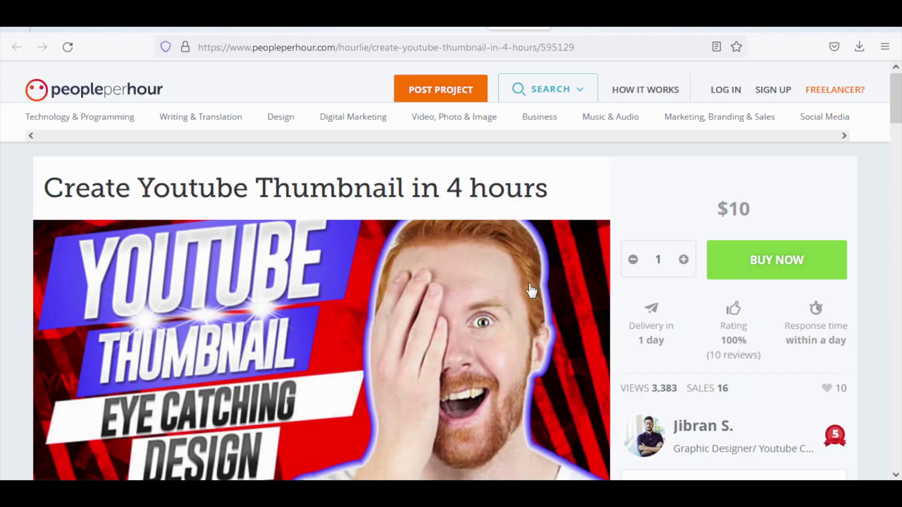
{"action": "key", "text": "alt+Left"}
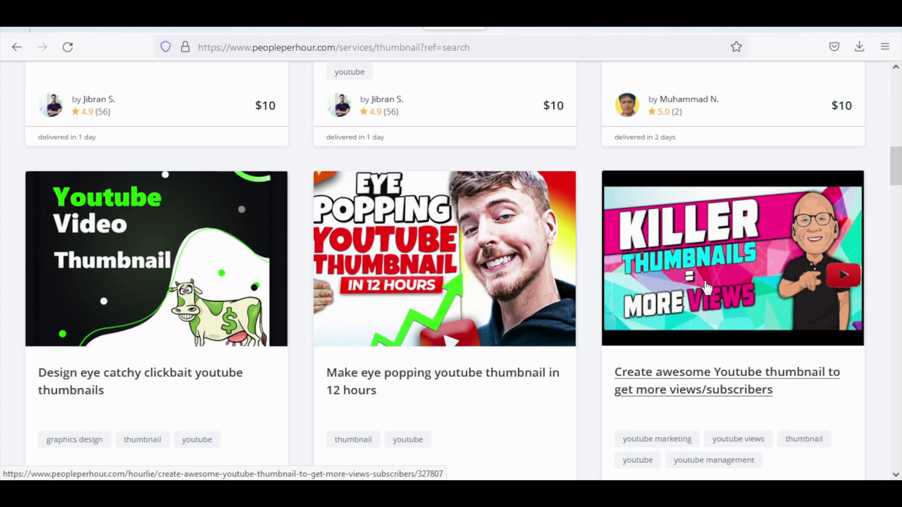
{"action": "scroll", "coordinate": [564, 253], "scroll_direction": "up", "scroll_amount": 1}
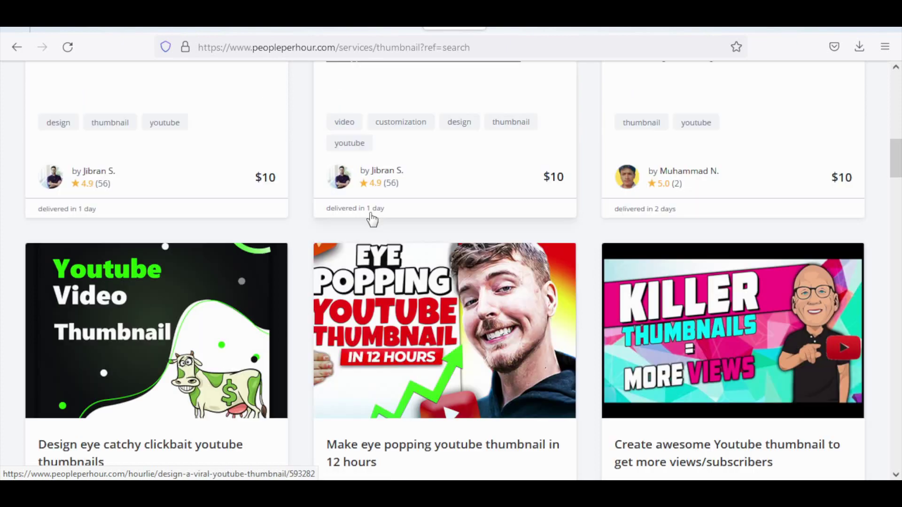
{"action": "scroll", "coordinate": [470, 263], "scroll_direction": "down", "scroll_amount": 1}
{"action": "scroll", "coordinate": [489, 304], "scroll_direction": "down", "scroll_amount": 3}
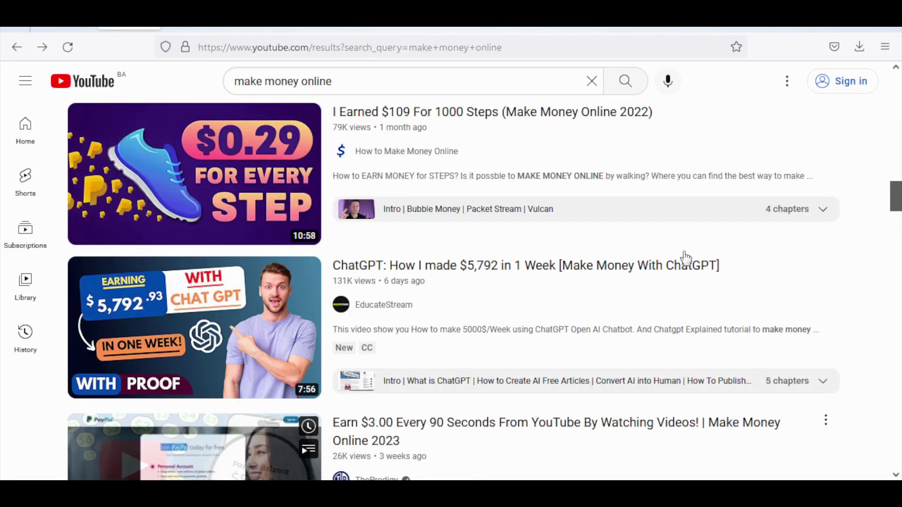
{"action": "scroll", "coordinate": [688, 262], "scroll_direction": "up", "scroll_amount": 3}
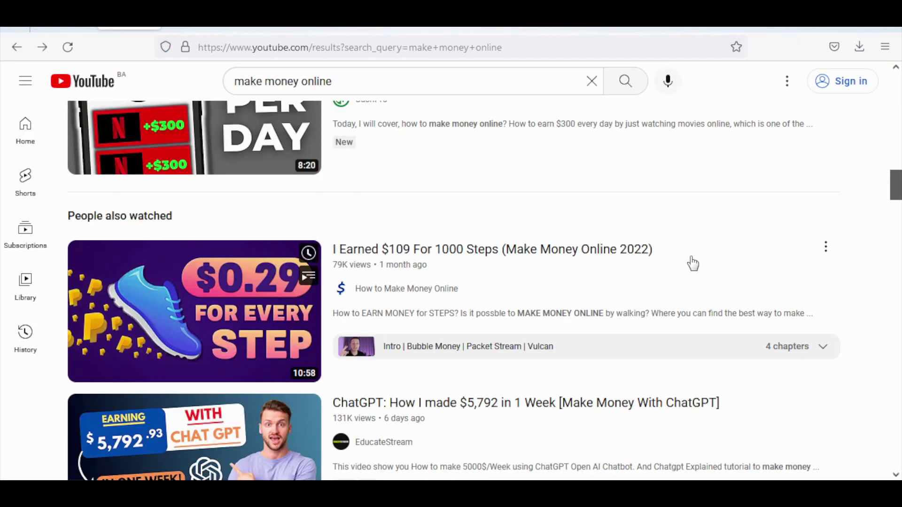
{"action": "scroll", "coordinate": [693, 263], "scroll_direction": "up", "scroll_amount": 4}
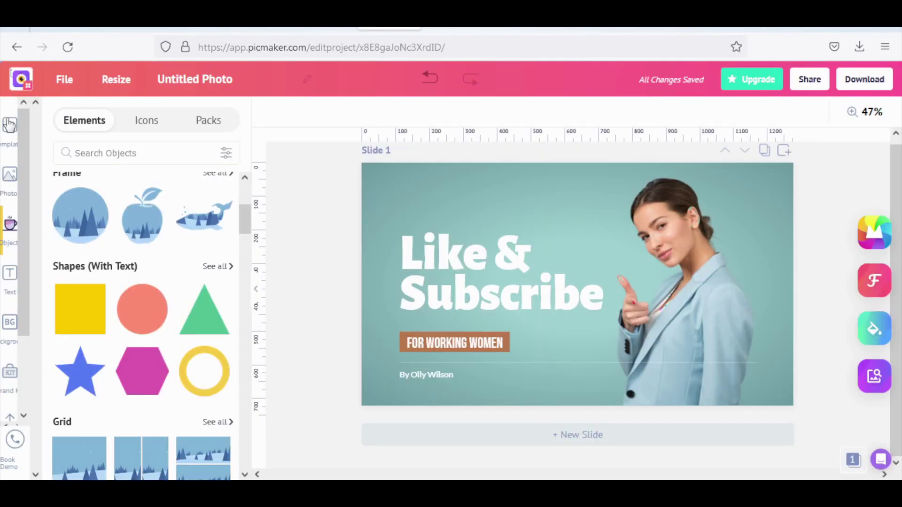
{"action": "left_click", "coordinate": [484, 27]}
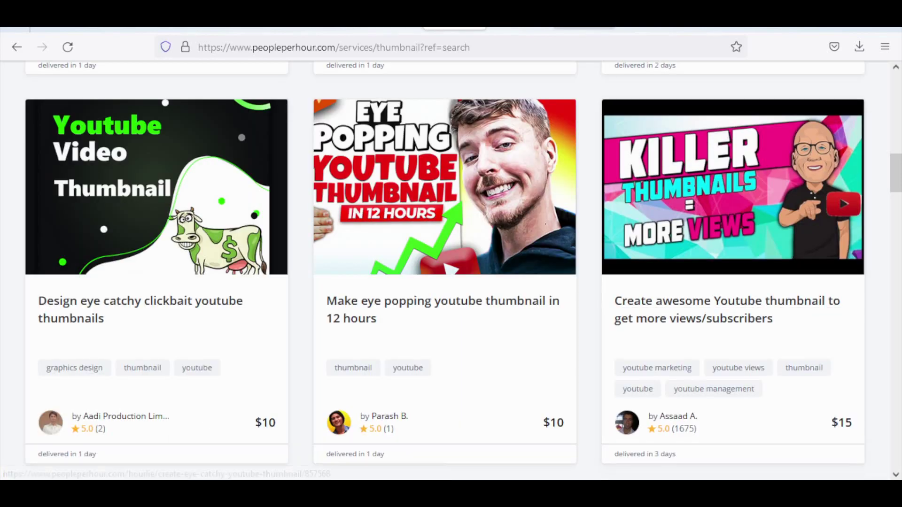
Review the $15 thumbnail offer's add-ons and reviews, then dismiss the YouTube promotion popup.
{"action": "left_click", "coordinate": [584, 24]}
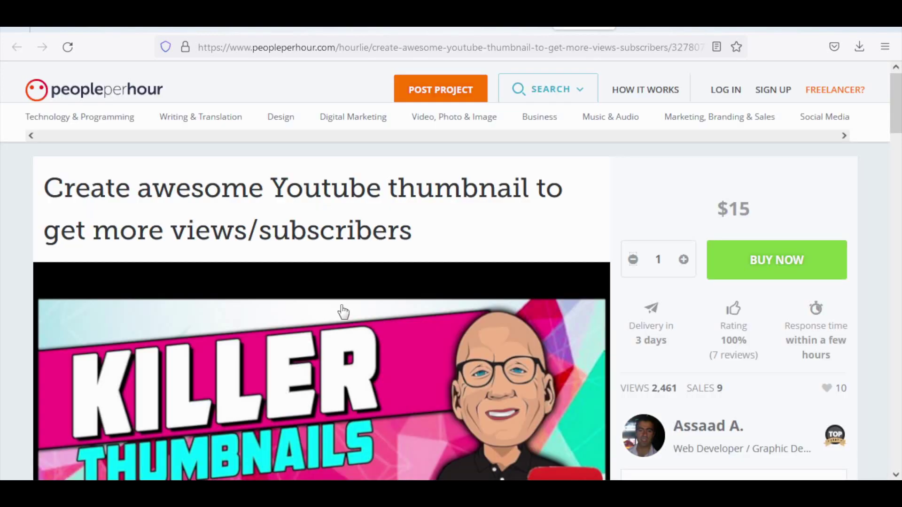
{"action": "scroll", "coordinate": [343, 311], "scroll_direction": "down", "scroll_amount": 2}
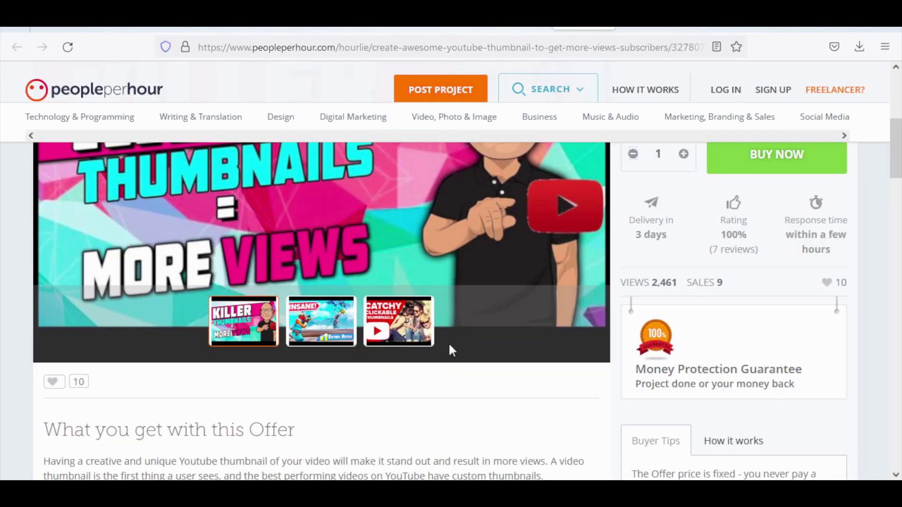
{"action": "scroll", "coordinate": [642, 384], "scroll_direction": "down", "scroll_amount": 15}
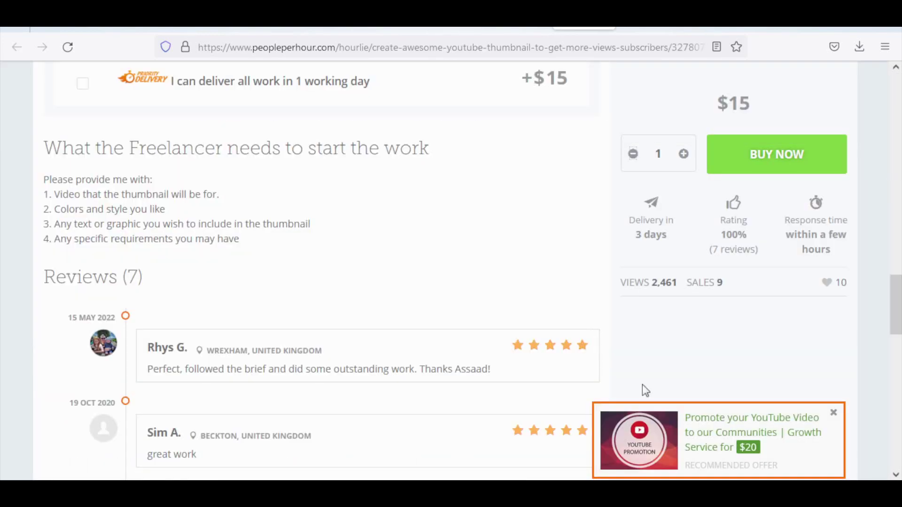
{"action": "scroll", "coordinate": [596, 354], "scroll_direction": "up", "scroll_amount": 3}
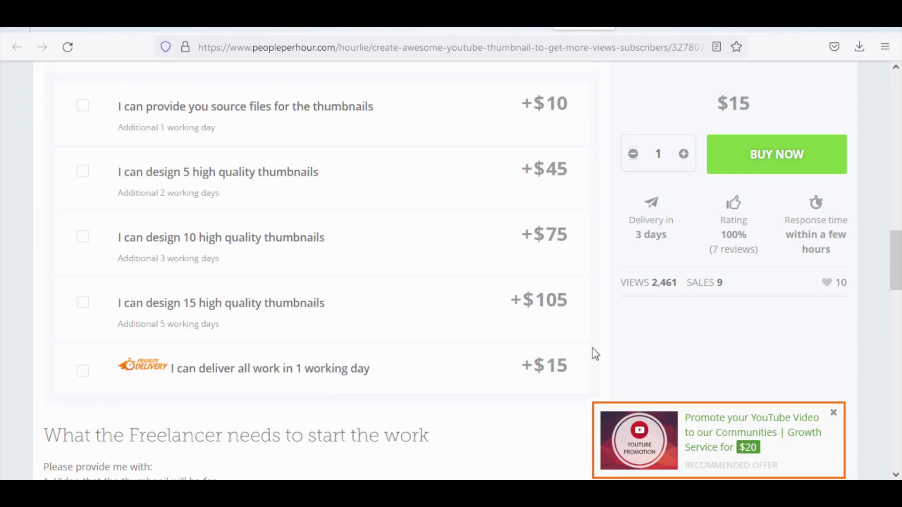
{"action": "scroll", "coordinate": [596, 353], "scroll_direction": "up", "scroll_amount": 14}
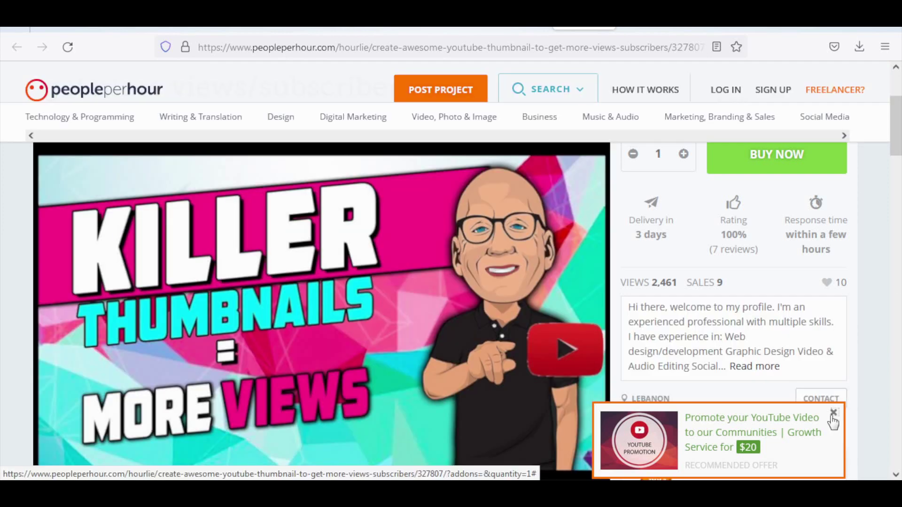
{"action": "left_click", "coordinate": [833, 413]}
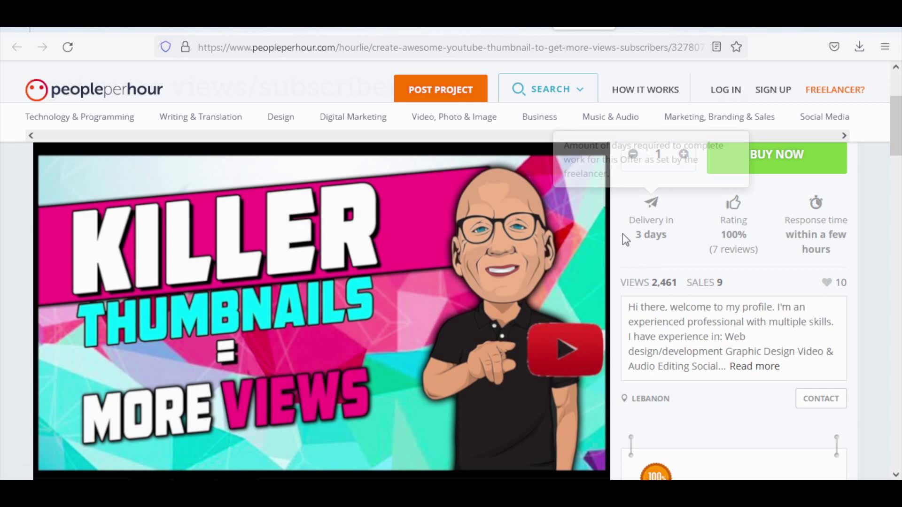
{"action": "key", "text": "ctrl+shift+Tab"}
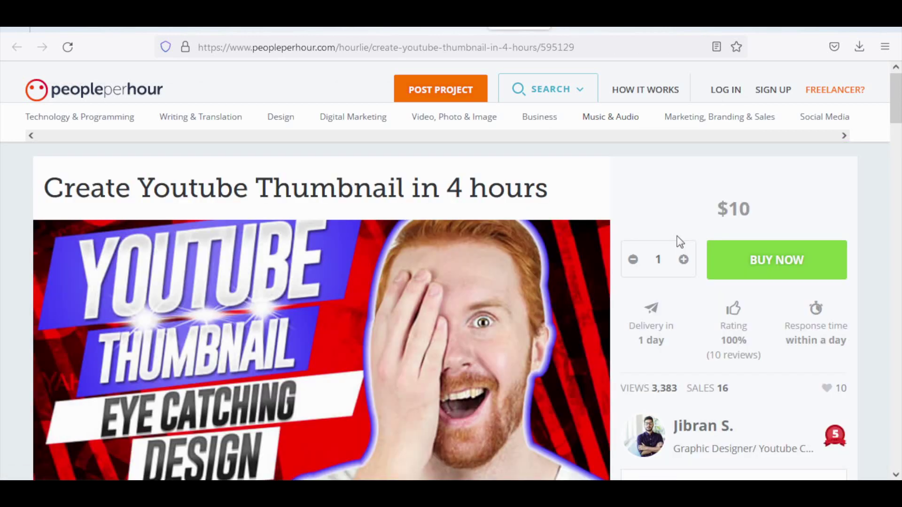
{"action": "scroll", "coordinate": [563, 306], "scroll_direction": "down", "scroll_amount": 6}
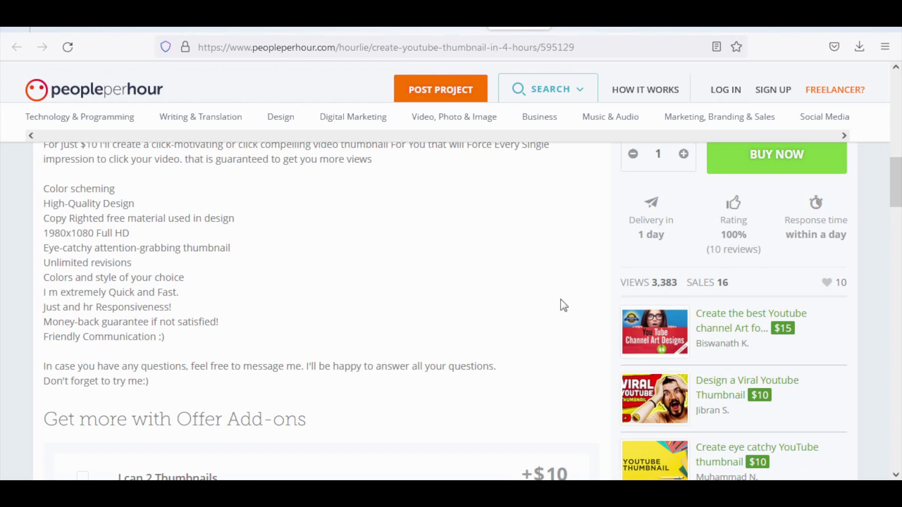
{"action": "key", "text": "ctrl+shift+Tab"}
{"action": "scroll", "coordinate": [497, 284], "scroll_direction": "down", "scroll_amount": 4}
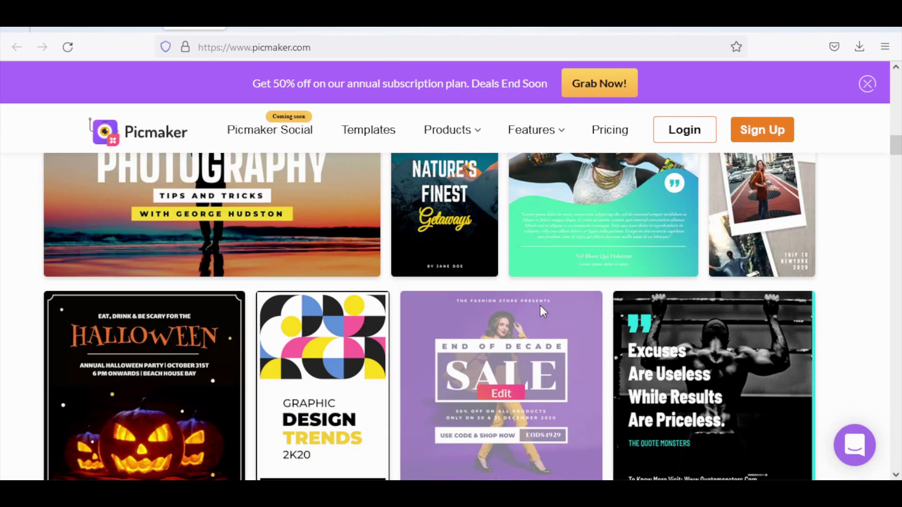
{"action": "left_click_drag", "start_coordinate": [896, 150], "coordinate": [896, 451]}
{"action": "left_click", "coordinate": [339, 337]}
{"action": "scroll", "coordinate": [751, 298], "scroll_direction": "up", "scroll_amount": 4}
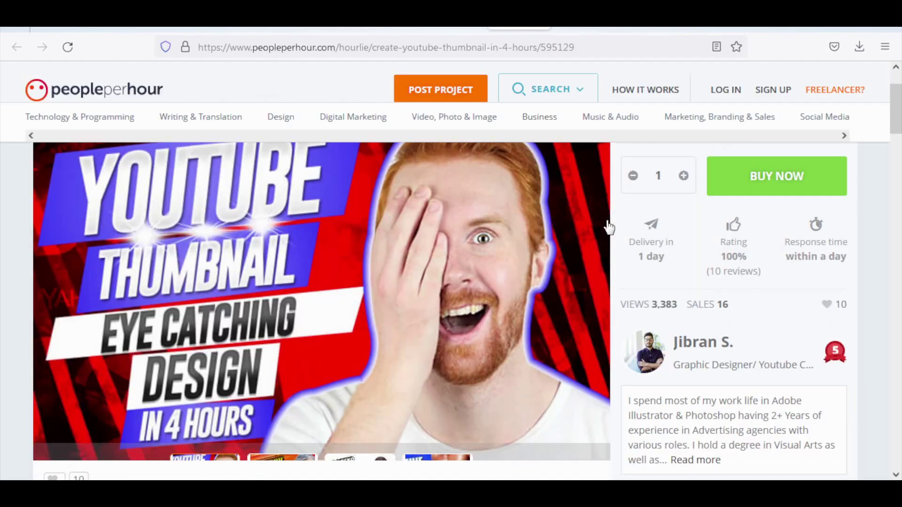
{"action": "scroll", "coordinate": [491, 407], "scroll_direction": "down", "scroll_amount": 3}
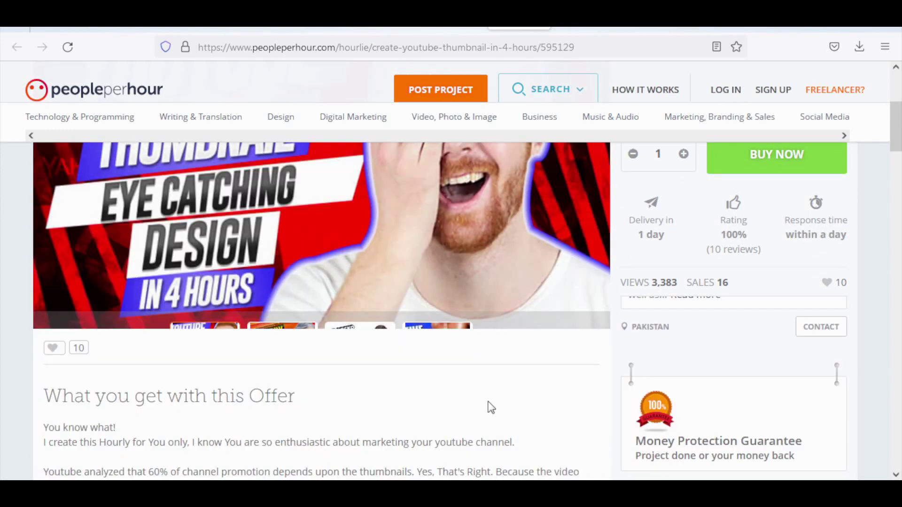
{"action": "scroll", "coordinate": [491, 408], "scroll_direction": "down", "scroll_amount": 3}
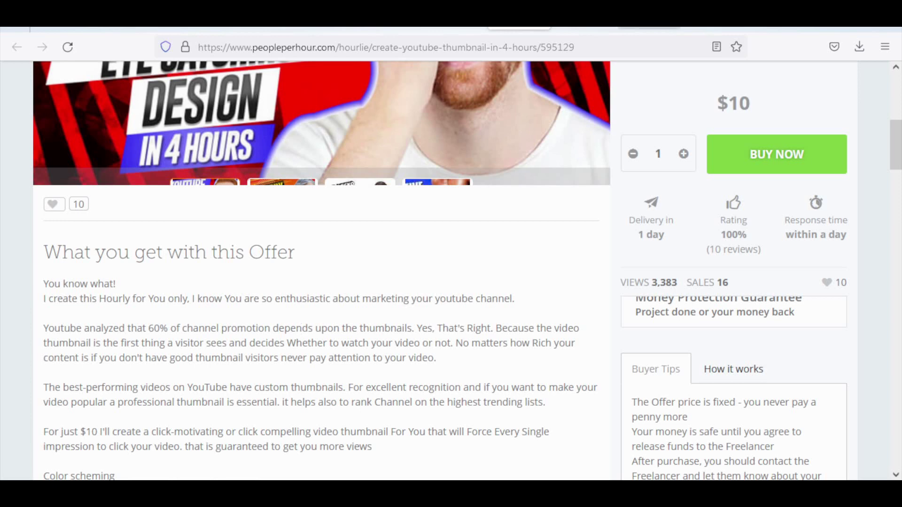
Raise the 'Create awesome Youtube thumbnail' offer quantity to 4 for a $60 total.
{"action": "key", "text": "ctrl+Tab"}
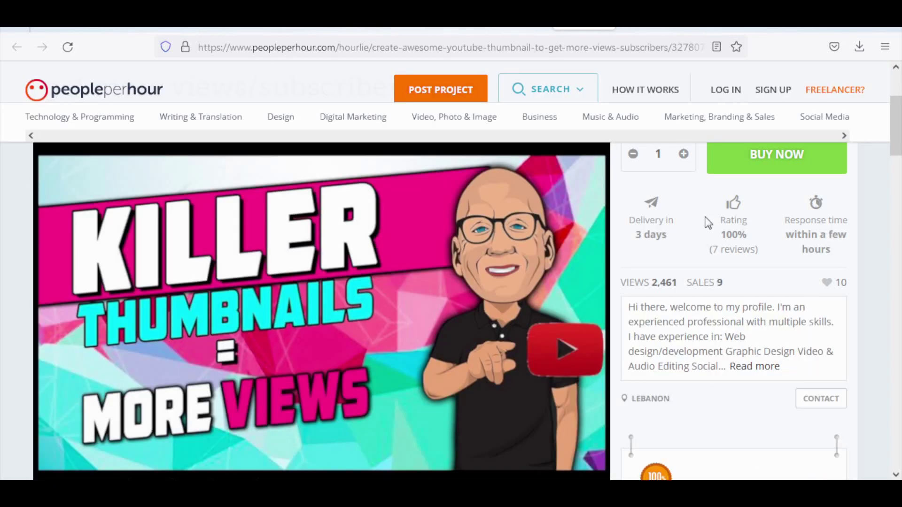
{"action": "scroll", "coordinate": [709, 223], "scroll_direction": "up", "scroll_amount": 2}
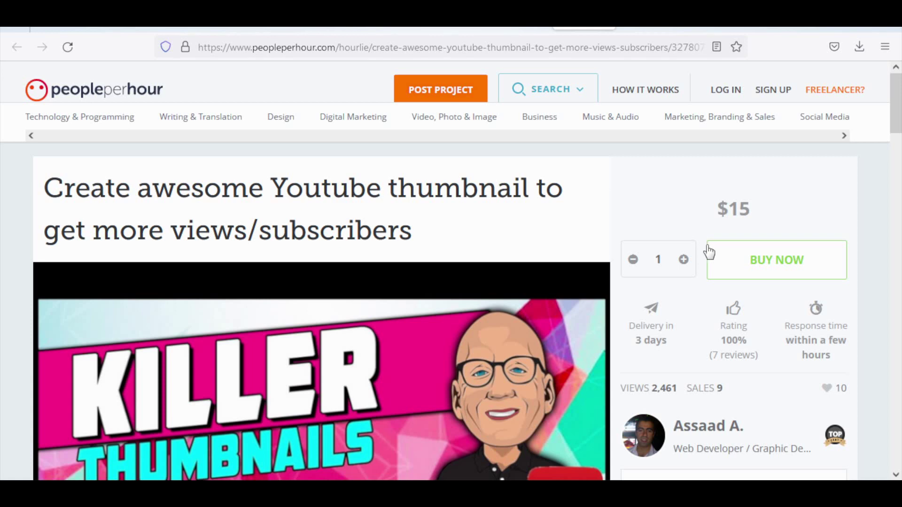
{"action": "left_click", "coordinate": [684, 260]}
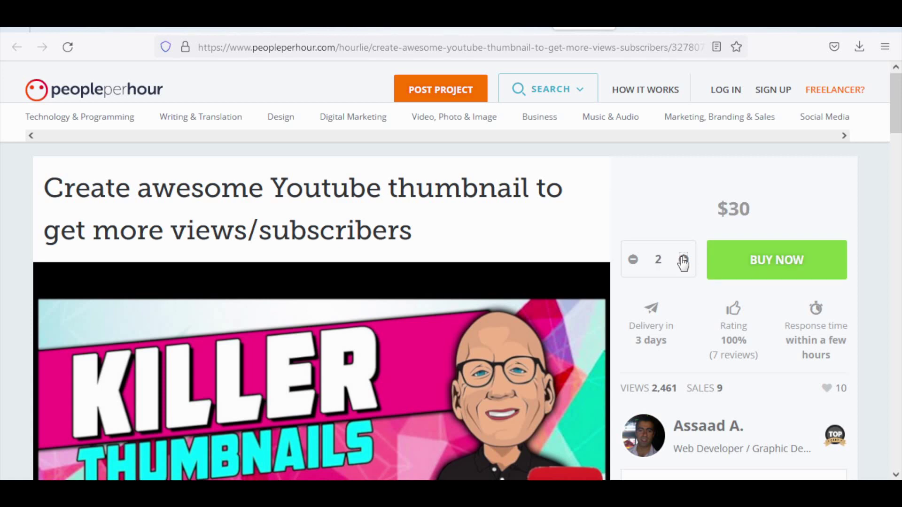
{"action": "left_click", "coordinate": [684, 260]}
{"action": "left_click", "coordinate": [683, 260]}
Scroll through Picmaker's YouTube thumbnail template grid, then bring up Fiverr's 'thumbnail' search results.
{"action": "left_click", "coordinate": [195, 27]}
{"action": "scroll", "coordinate": [731, 308], "scroll_direction": "down", "scroll_amount": 5}
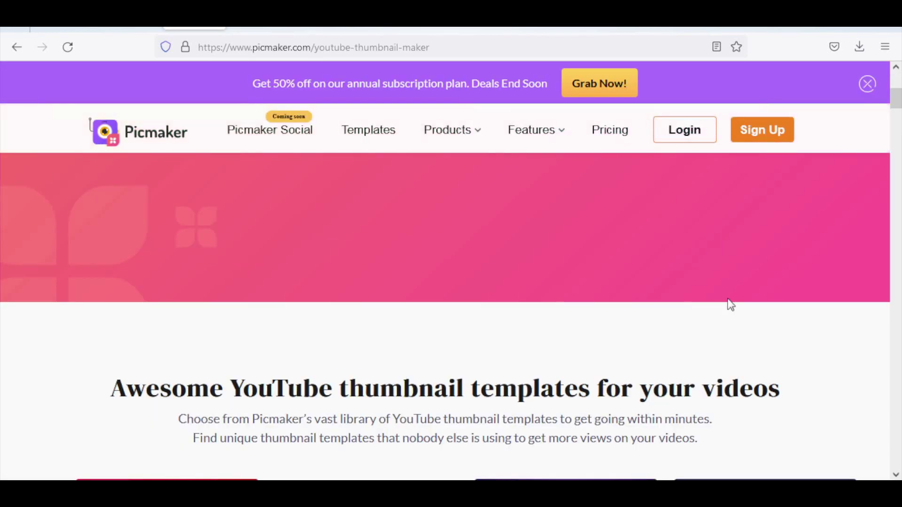
{"action": "scroll", "coordinate": [845, 333], "scroll_direction": "down", "scroll_amount": 5}
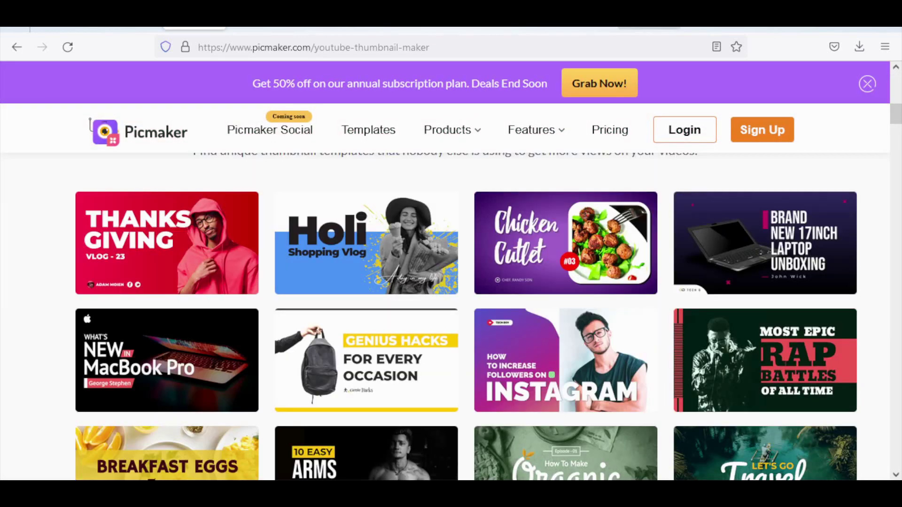
{"action": "left_click", "coordinate": [134, 27]}
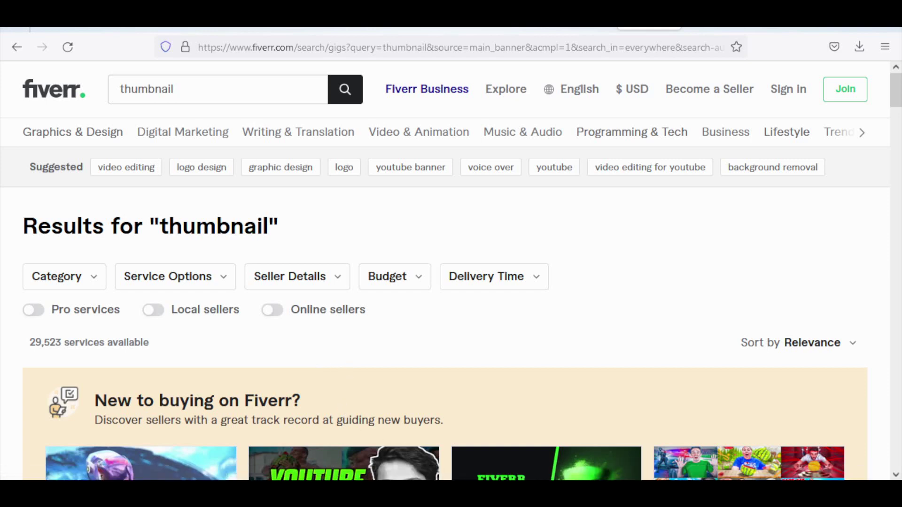
{"action": "scroll", "coordinate": [599, 345], "scroll_direction": "down", "scroll_amount": 5}
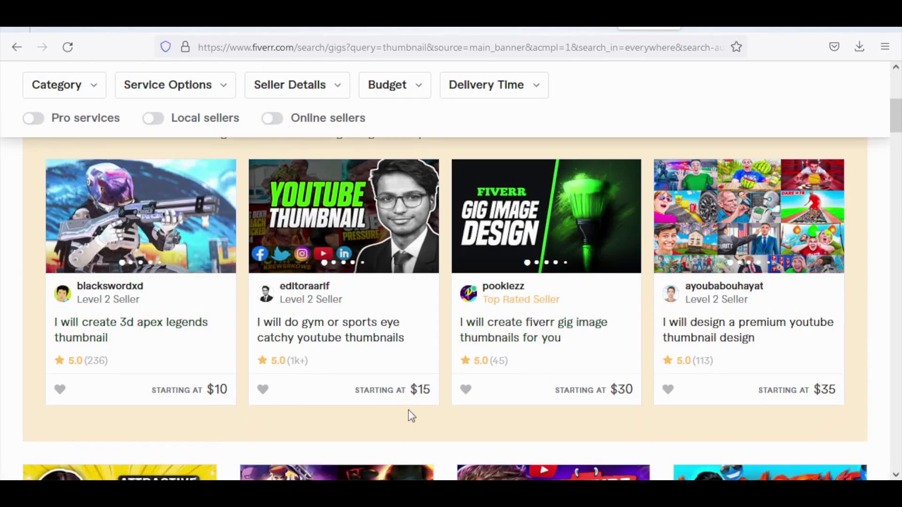
{"action": "scroll", "coordinate": [733, 397], "scroll_direction": "down", "scroll_amount": 5}
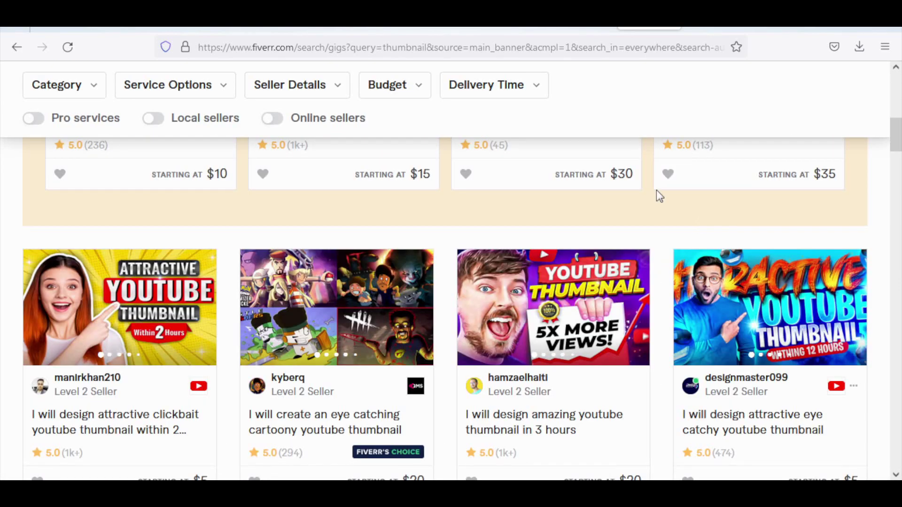
{"action": "scroll", "coordinate": [587, 174], "scroll_direction": "down", "scroll_amount": 3}
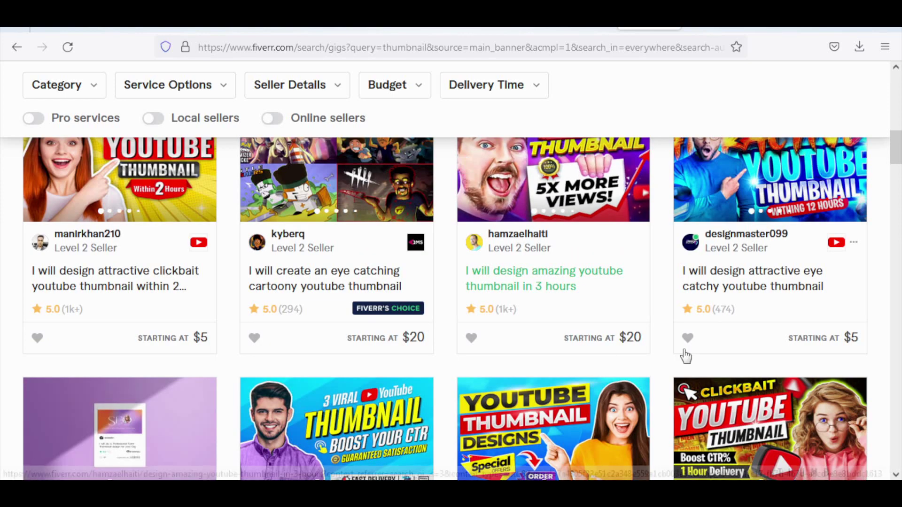
{"action": "scroll", "coordinate": [686, 356], "scroll_direction": "down", "scroll_amount": 6}
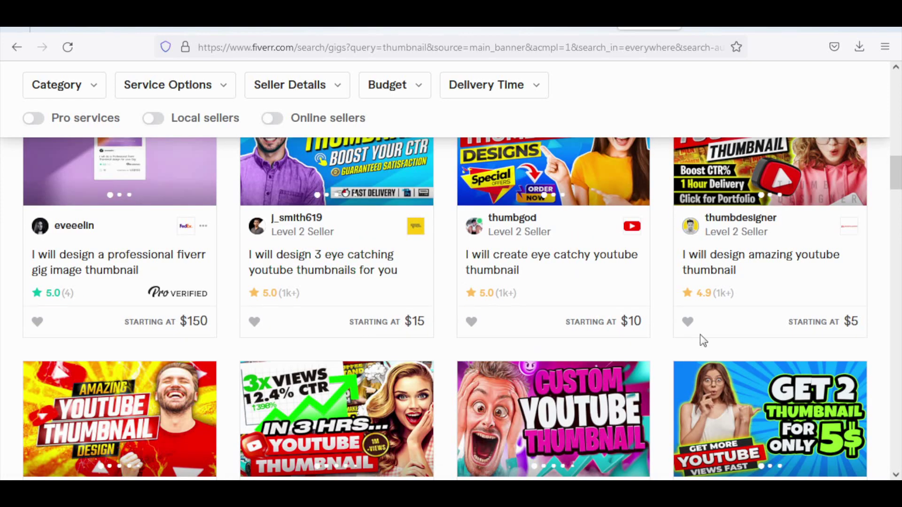
{"action": "scroll", "coordinate": [700, 334], "scroll_direction": "down", "scroll_amount": 5}
{"action": "scroll", "coordinate": [600, 342], "scroll_direction": "down", "scroll_amount": 5}
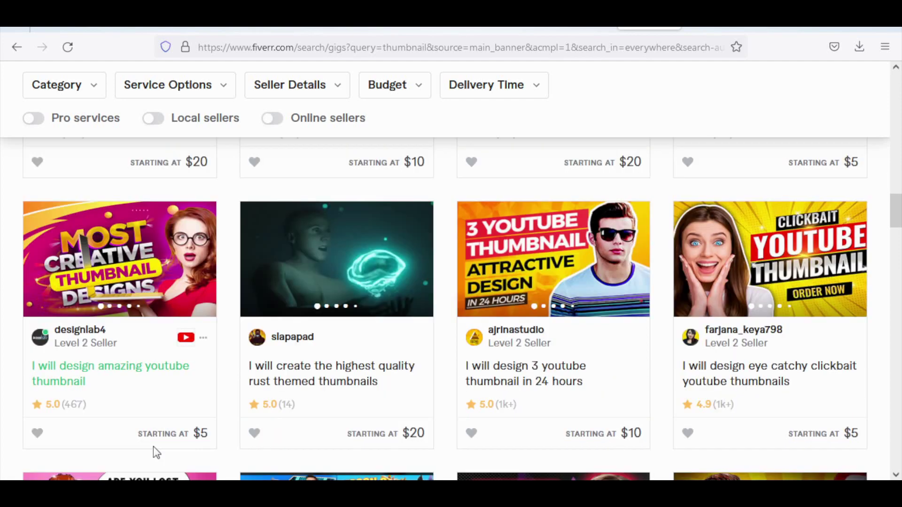
{"action": "scroll", "coordinate": [792, 425], "scroll_direction": "down", "scroll_amount": 1}
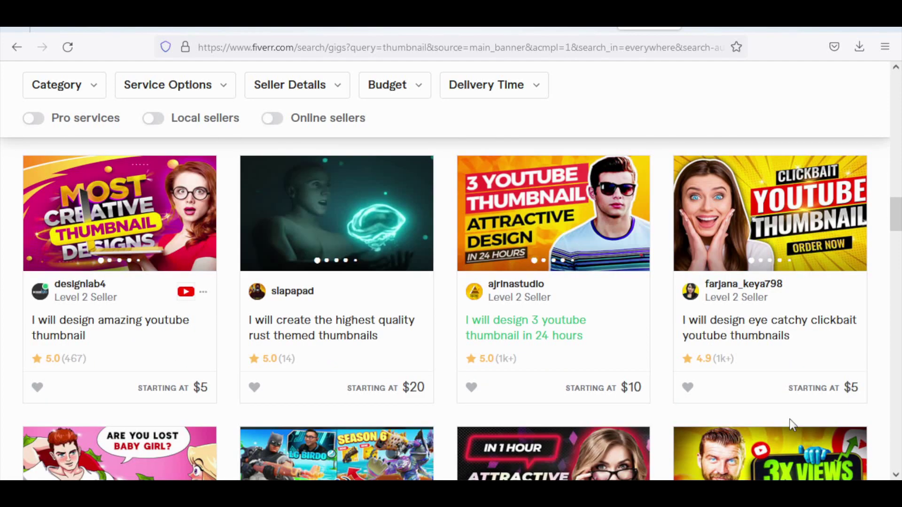
{"action": "scroll", "coordinate": [792, 425], "scroll_direction": "down", "scroll_amount": 7}
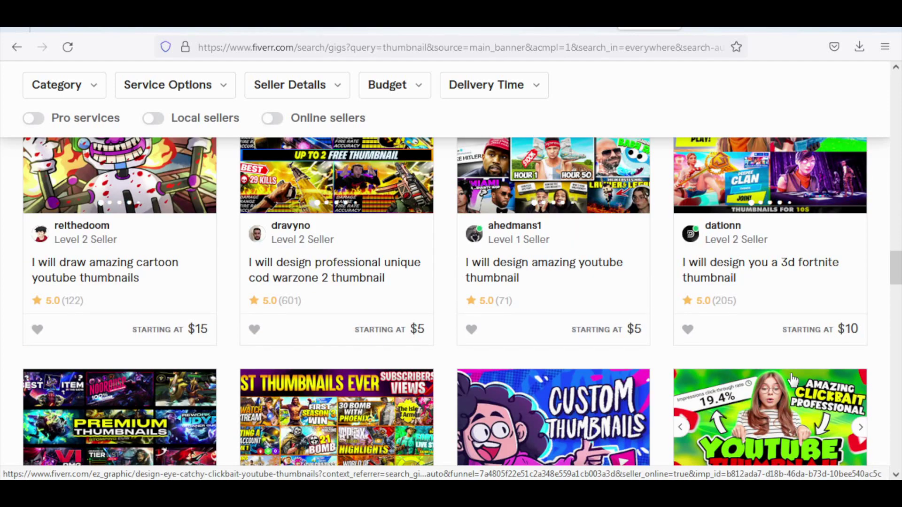
{"action": "scroll", "coordinate": [792, 379], "scroll_direction": "down", "scroll_amount": 8}
{"action": "scroll", "coordinate": [625, 365], "scroll_direction": "down", "scroll_amount": 3}
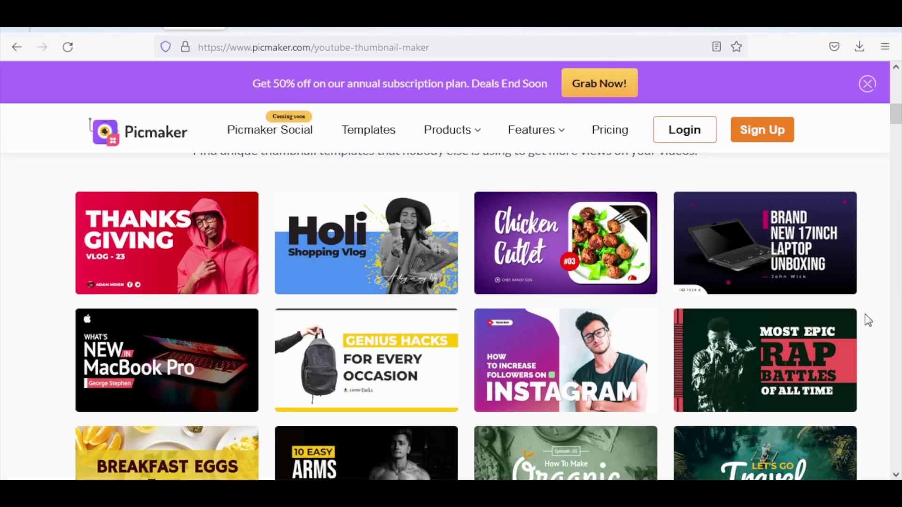
Preview a few Picmaker thumbnail templates and scroll down to the 'Edit your YouTube thumbnail templates' section.
{"action": "mouse_move", "coordinate": [629, 344]}
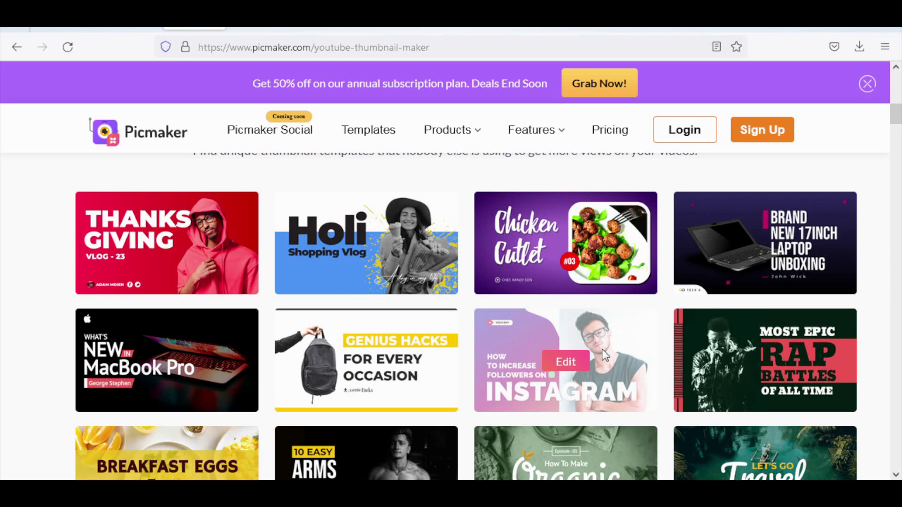
{"action": "mouse_move", "coordinate": [143, 333]}
{"action": "scroll", "coordinate": [142, 328], "scroll_direction": "down", "scroll_amount": 3}
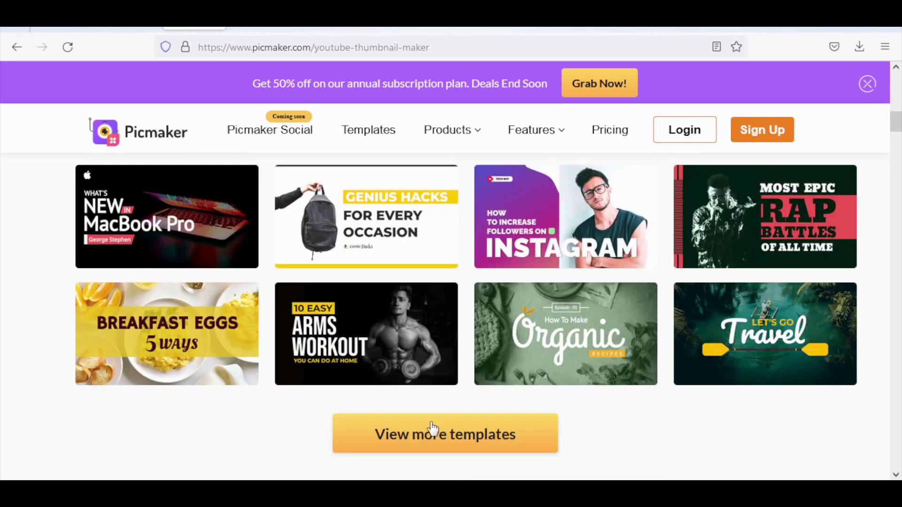
{"action": "scroll", "coordinate": [537, 345], "scroll_direction": "down", "scroll_amount": 5}
{"action": "scroll", "coordinate": [537, 346], "scroll_direction": "down", "scroll_amount": 5}
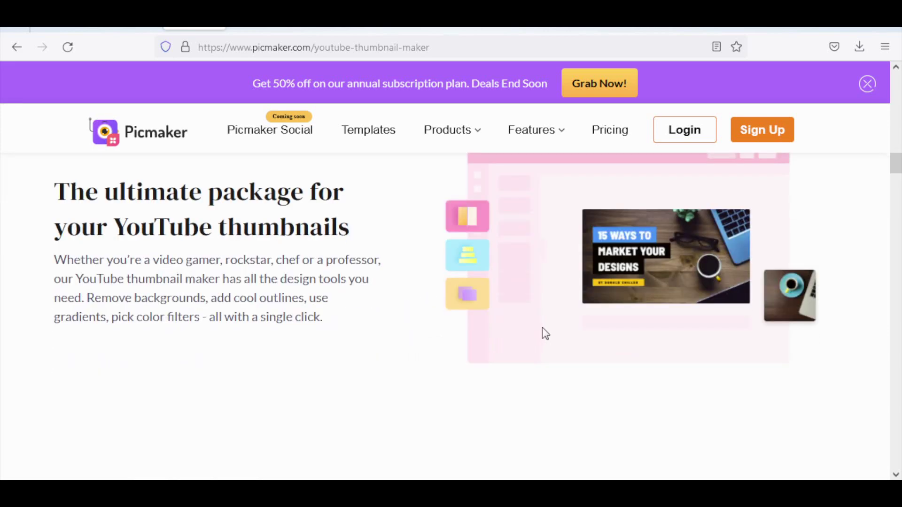
{"action": "scroll", "coordinate": [543, 328], "scroll_direction": "down", "scroll_amount": 5}
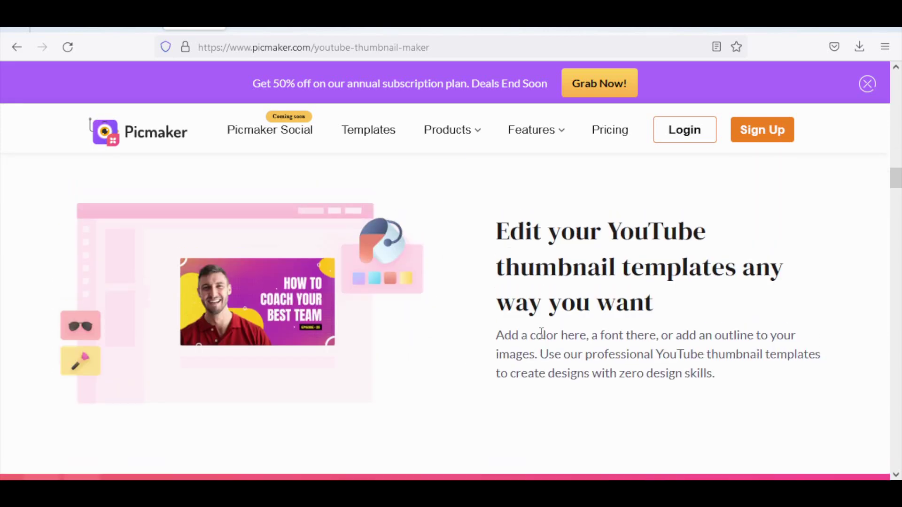